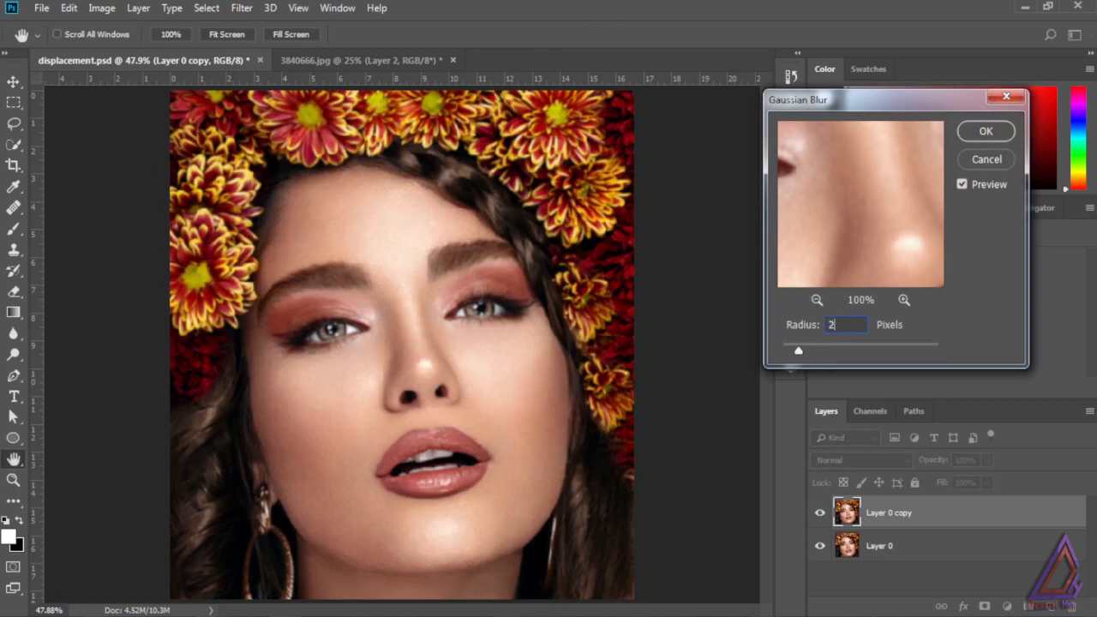
# - Apply a Gaussian Blur with a 2-pixel radius to Layer 0 copy and add a Black & White adjustment layer above it
pyautogui.click(977, 131)
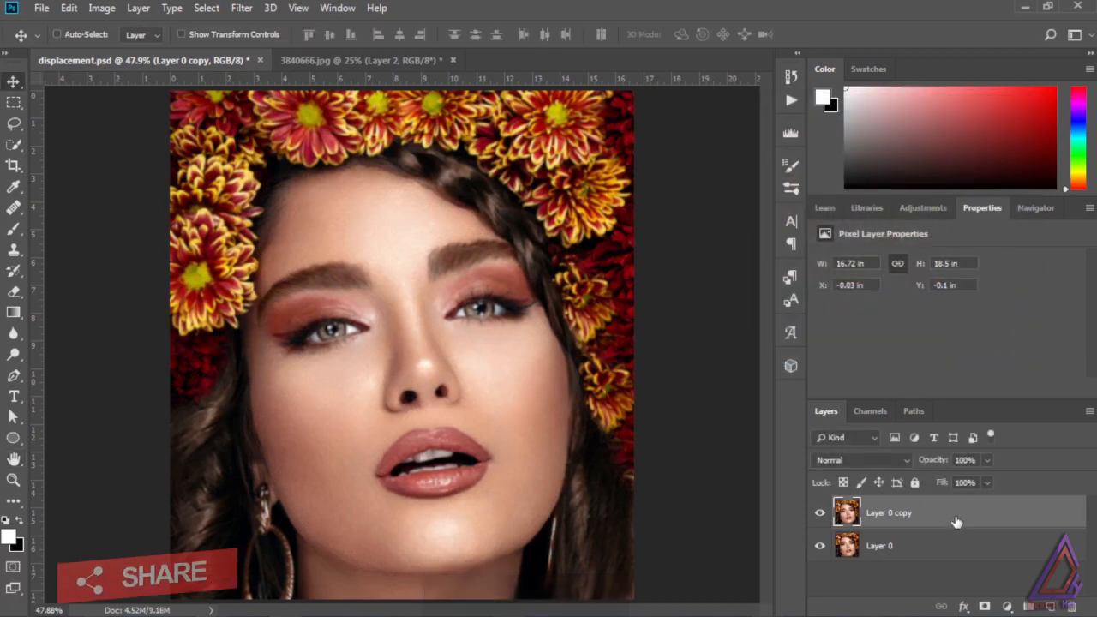
pyautogui.click(1007, 606)
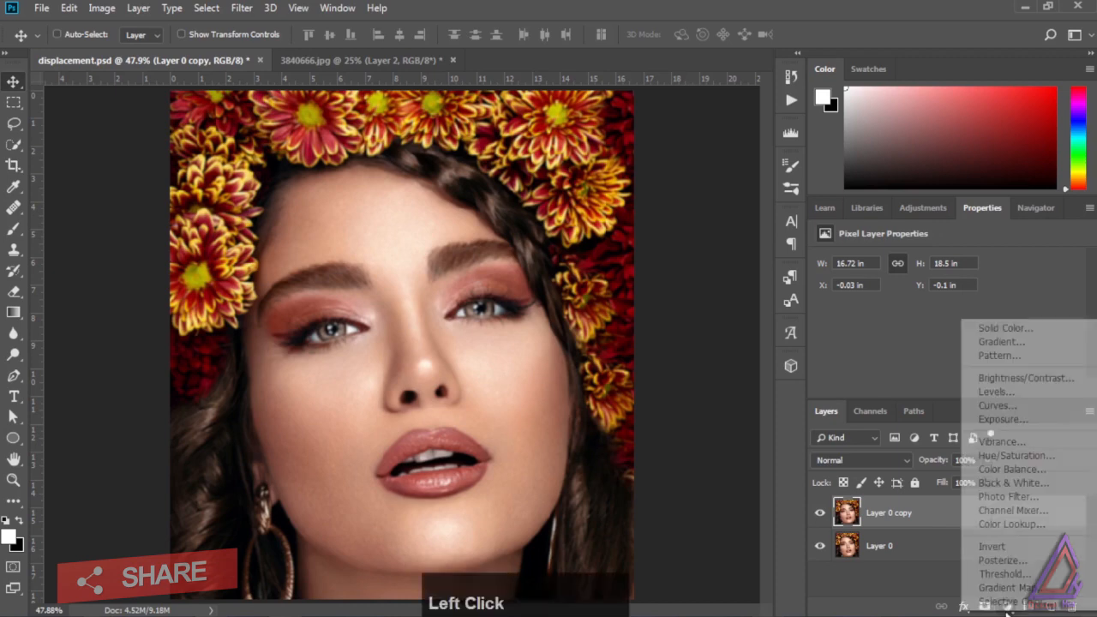
pyautogui.click(1024, 483)
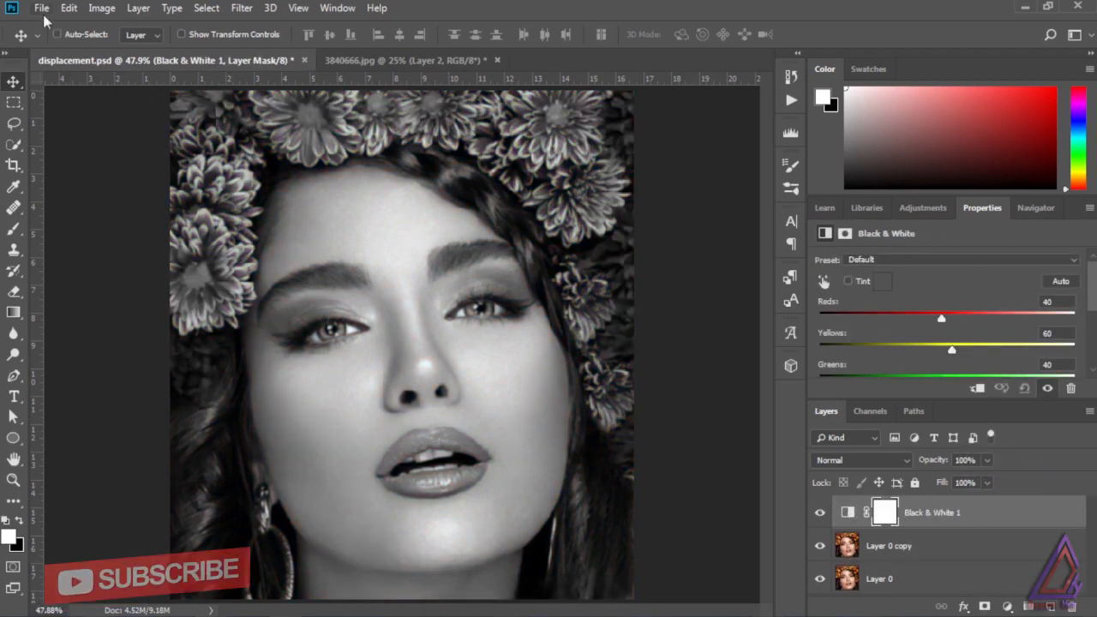
# - Save the blurred black-and-white version as the Photoshop file "displacement", replacing the existing file
pyautogui.click(41, 8)
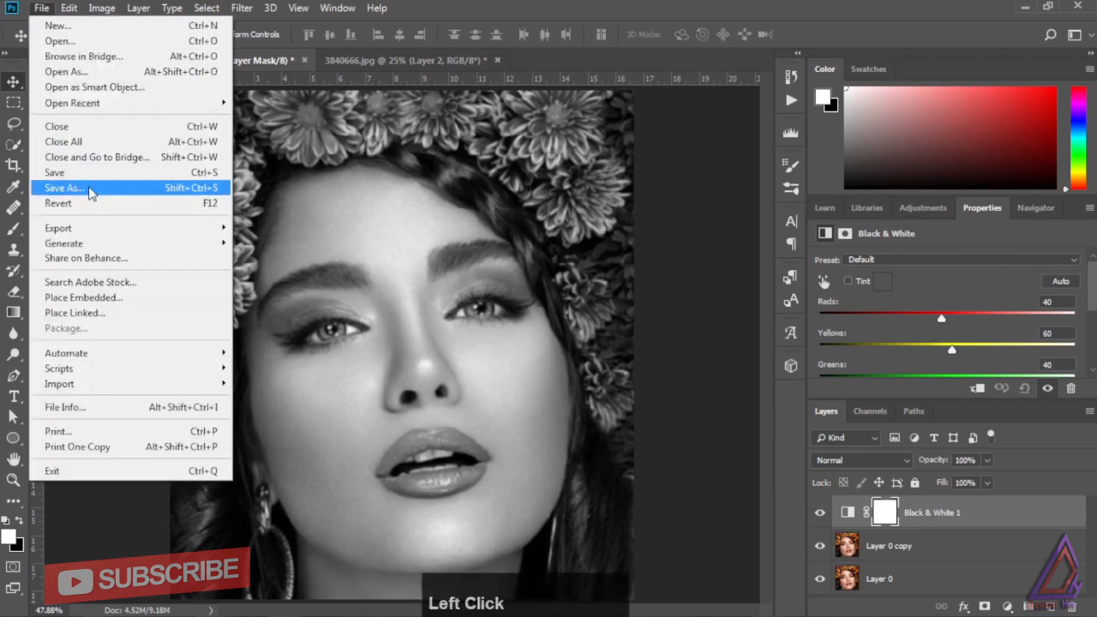
pyautogui.click(90, 189)
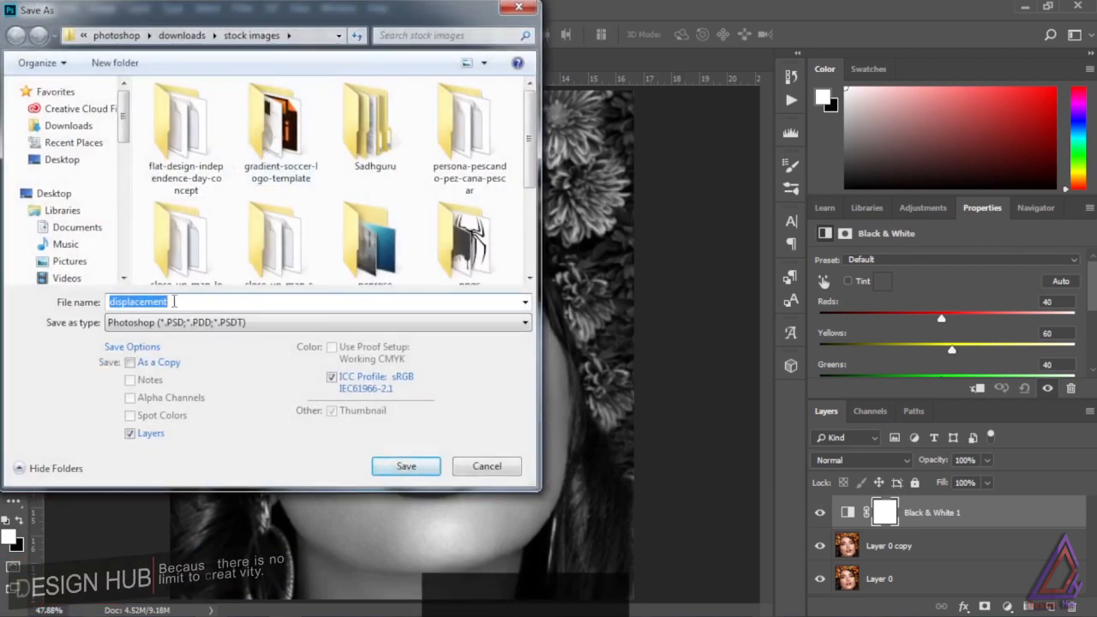
pyautogui.click(174, 301)
pyautogui.click(433, 476)
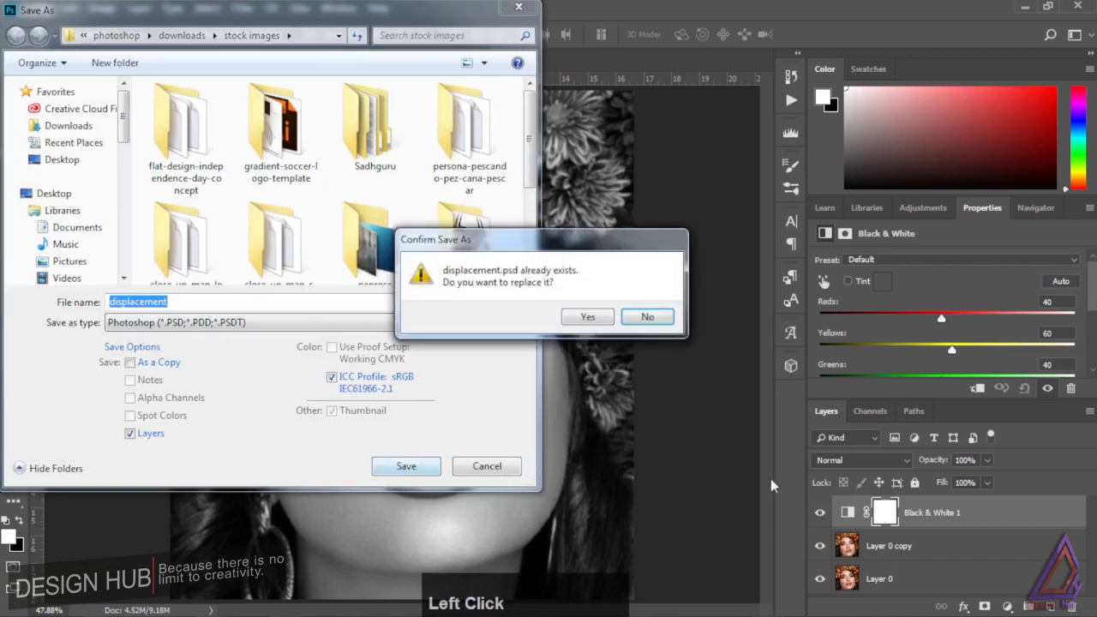
pyautogui.click(583, 318)
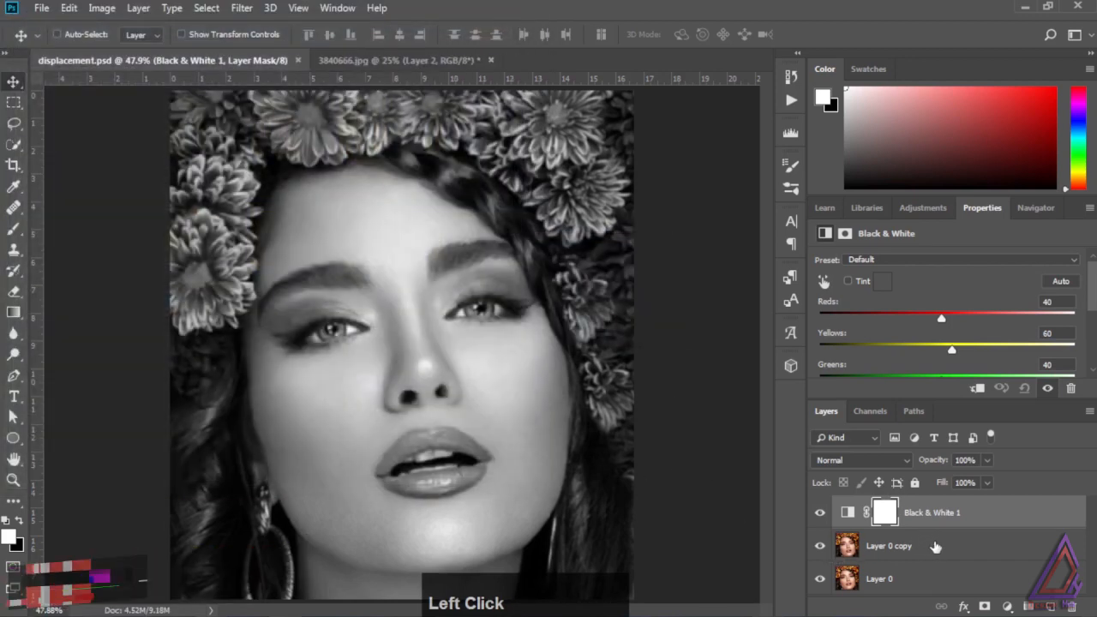
# - Delete the Black & White adjustment layer and the blurred Layer 0 copy, keeping only Layer 0
pyautogui.click(985, 545)
pyautogui.moveTo(1032, 508); pyautogui.dragTo(1071, 606)
pyautogui.moveTo(1045, 519); pyautogui.dragTo(1071, 606)
# - Add a Levels adjustment layer with input levels 18, 0.40 and 71 to separate the skin from its surroundings
pyautogui.click(1007, 605)
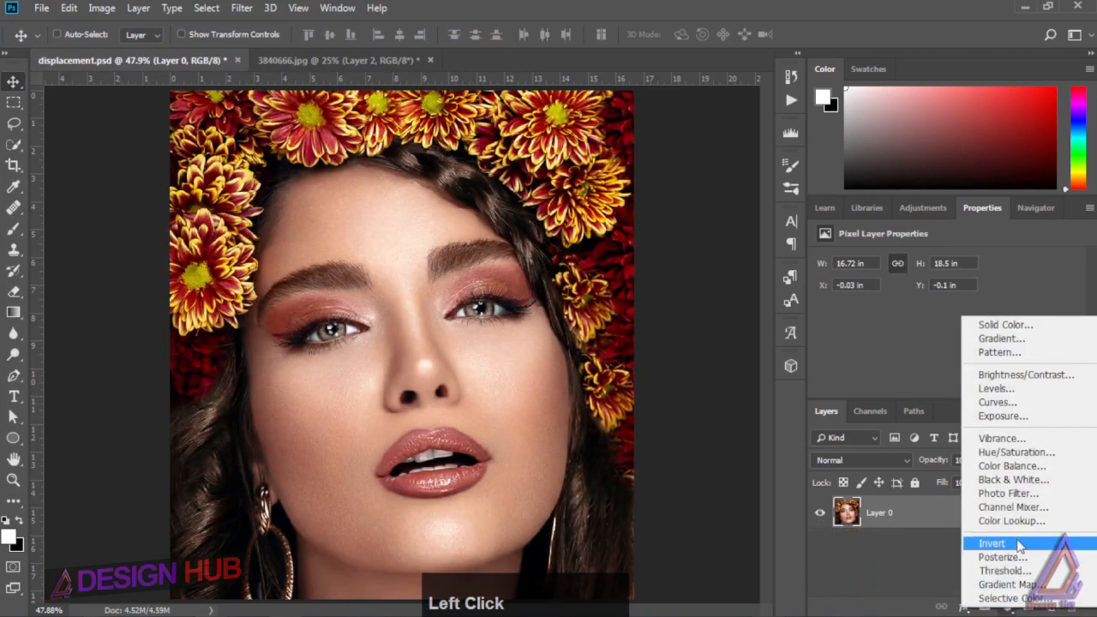
pyautogui.click(994, 384)
pyautogui.moveTo(1094, 294); pyautogui.dragTo(888, 323)
pyautogui.moveTo(989, 320); pyautogui.dragTo(924, 322)
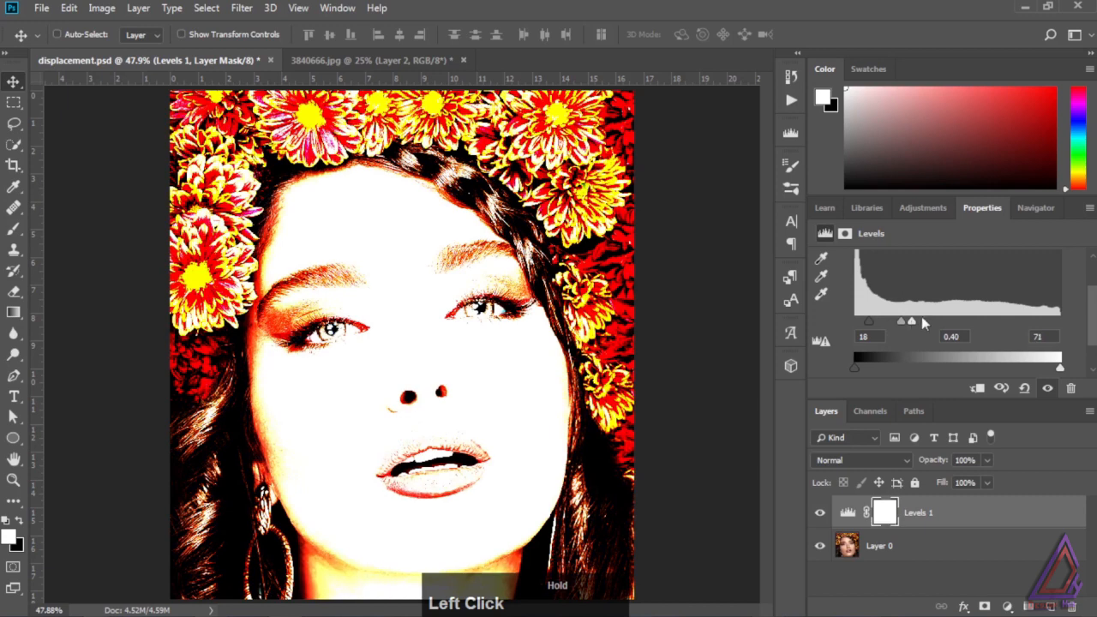
# - Select the woman's whole face and neck with the Quick Selection tool
pyautogui.click(849, 512)
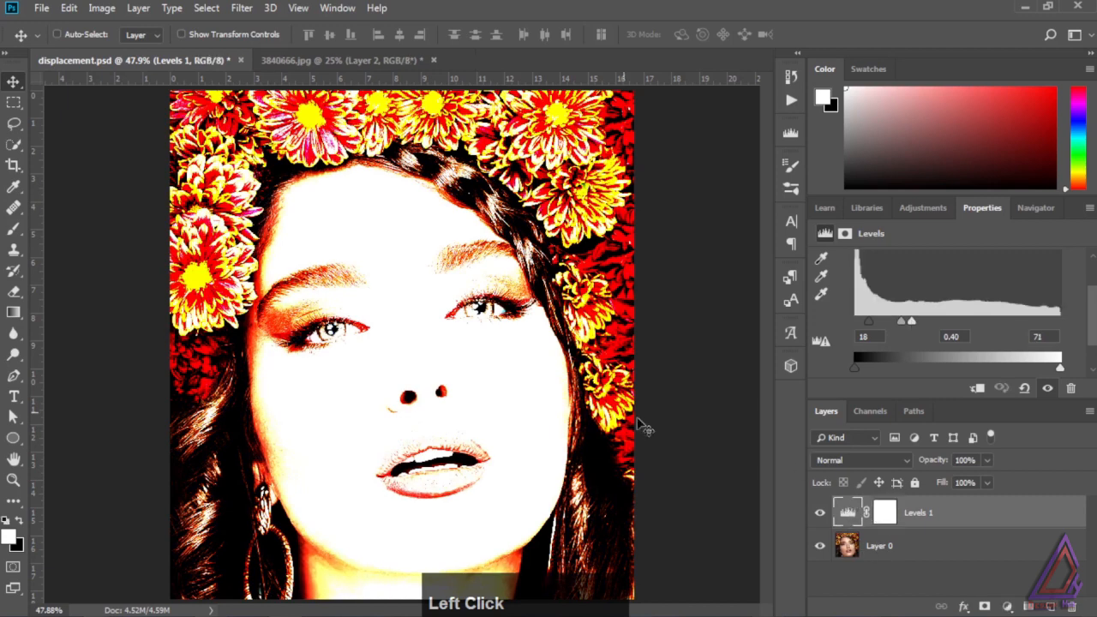
pyautogui.click(13, 147)
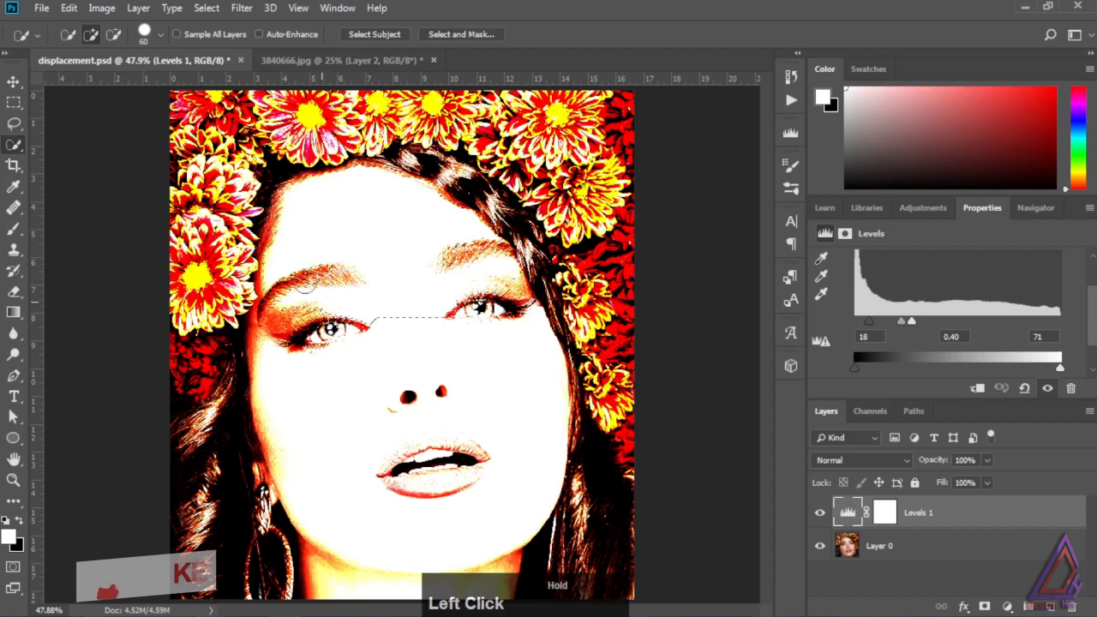
pyautogui.moveTo(287, 371); pyautogui.dragTo(301, 437)
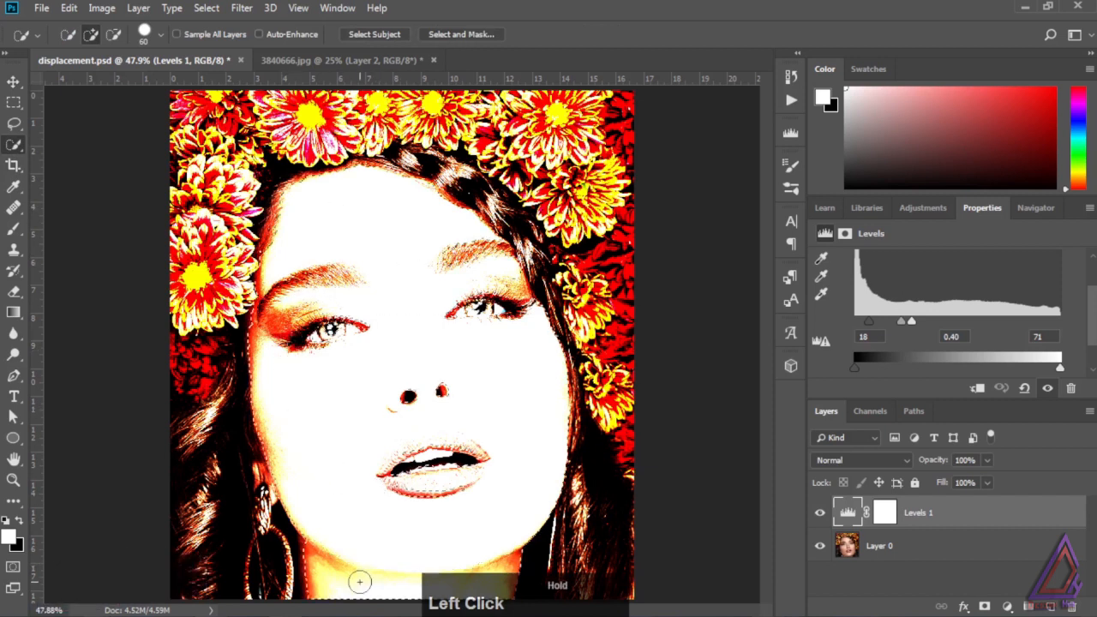
pyautogui.moveTo(373, 577); pyautogui.dragTo(316, 545)
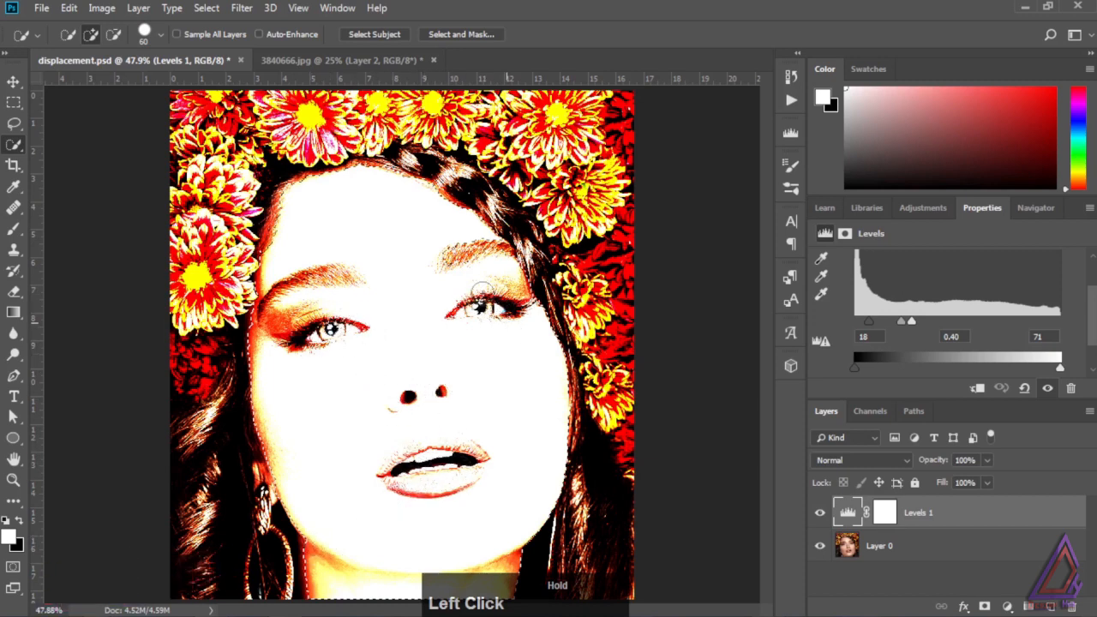
pyautogui.moveTo(280, 233); pyautogui.dragTo(286, 228)
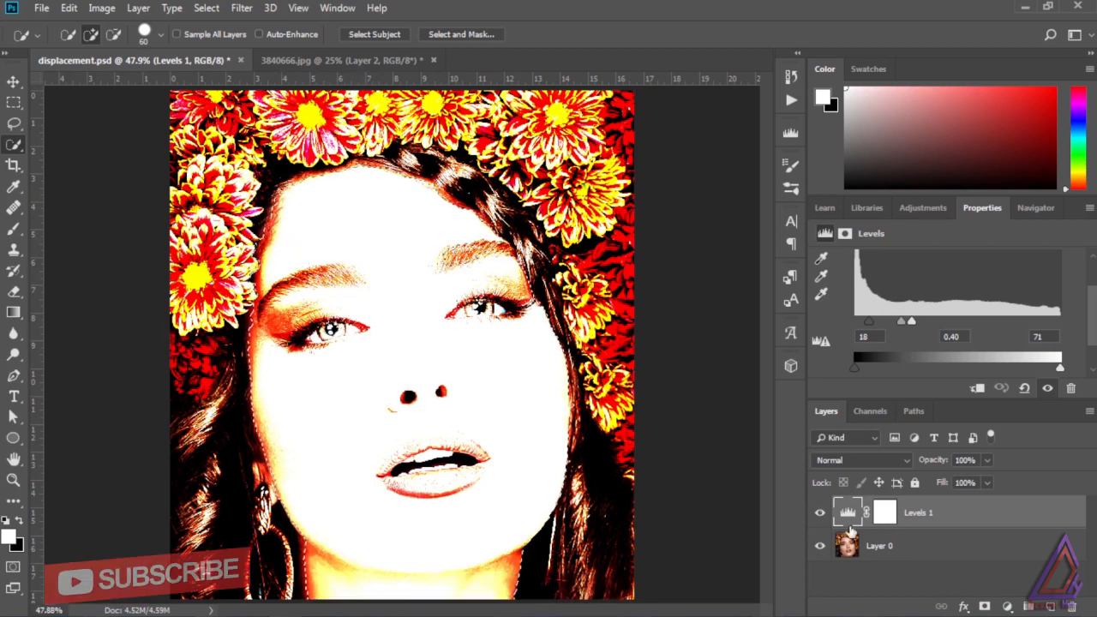
# - Add a layer mask to Layer 0 from the face selection and delete the Levels adjustment layer
pyautogui.click(909, 545)
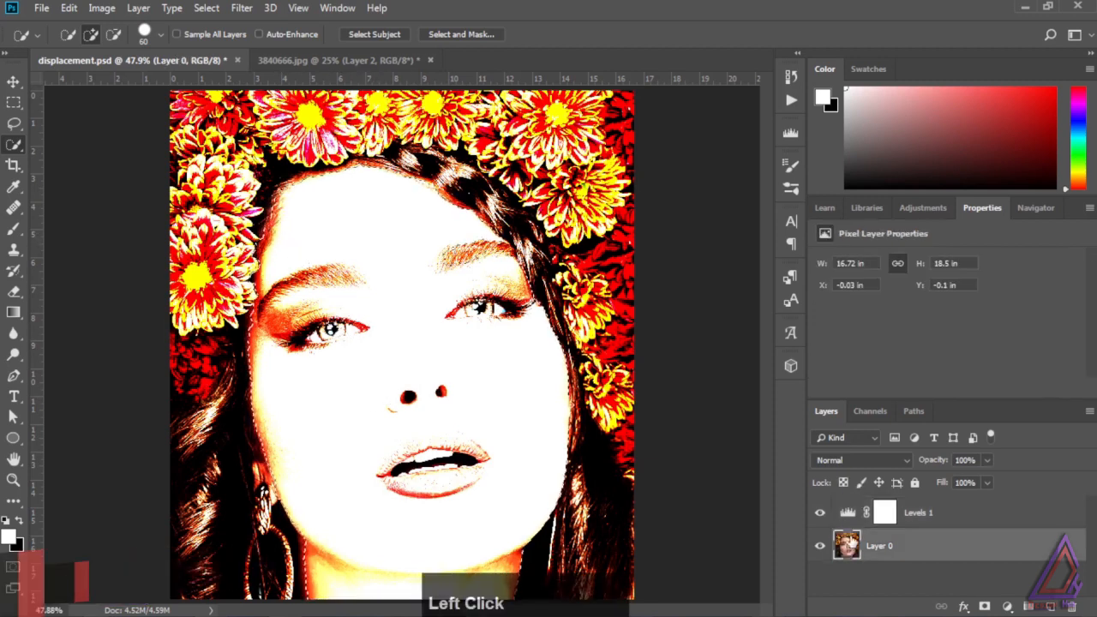
pyautogui.click(985, 606)
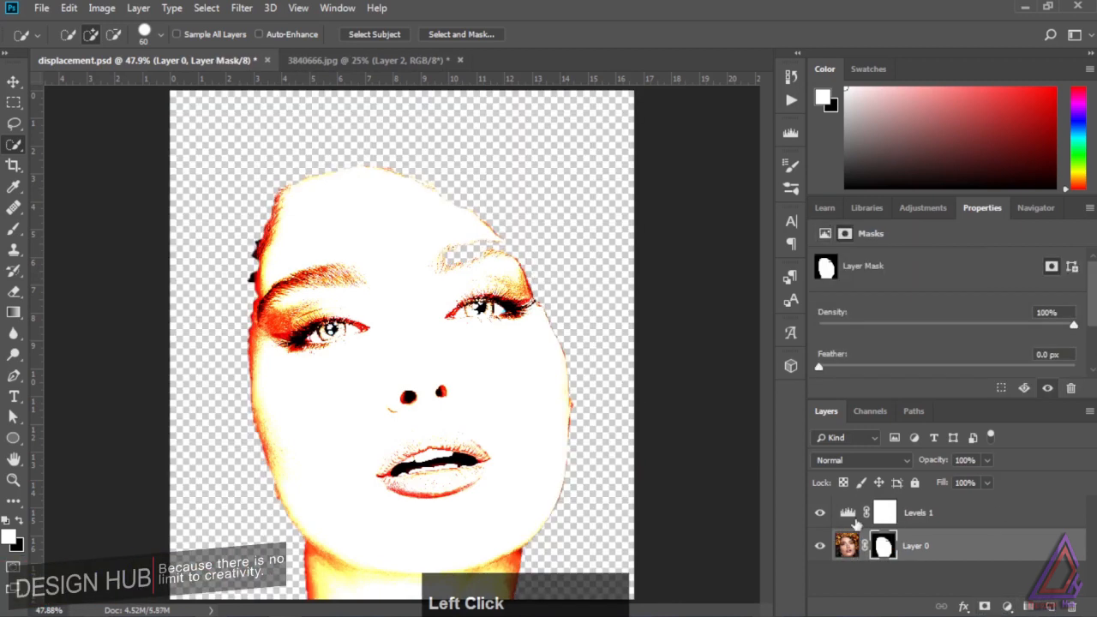
pyautogui.click(848, 512)
pyautogui.click(860, 519)
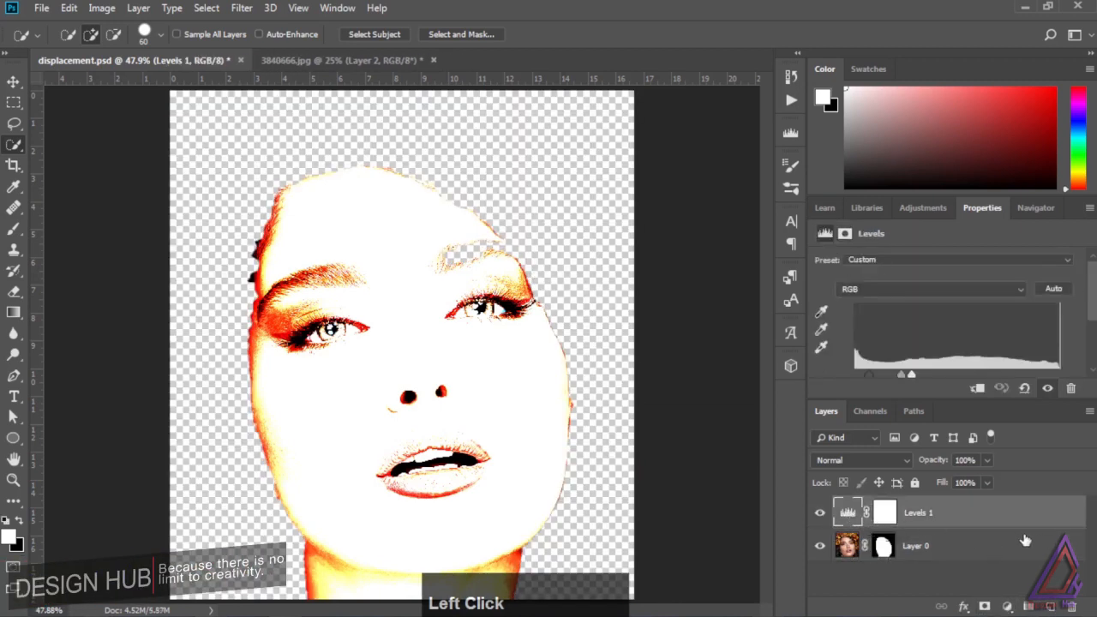
pyautogui.press('Delete')
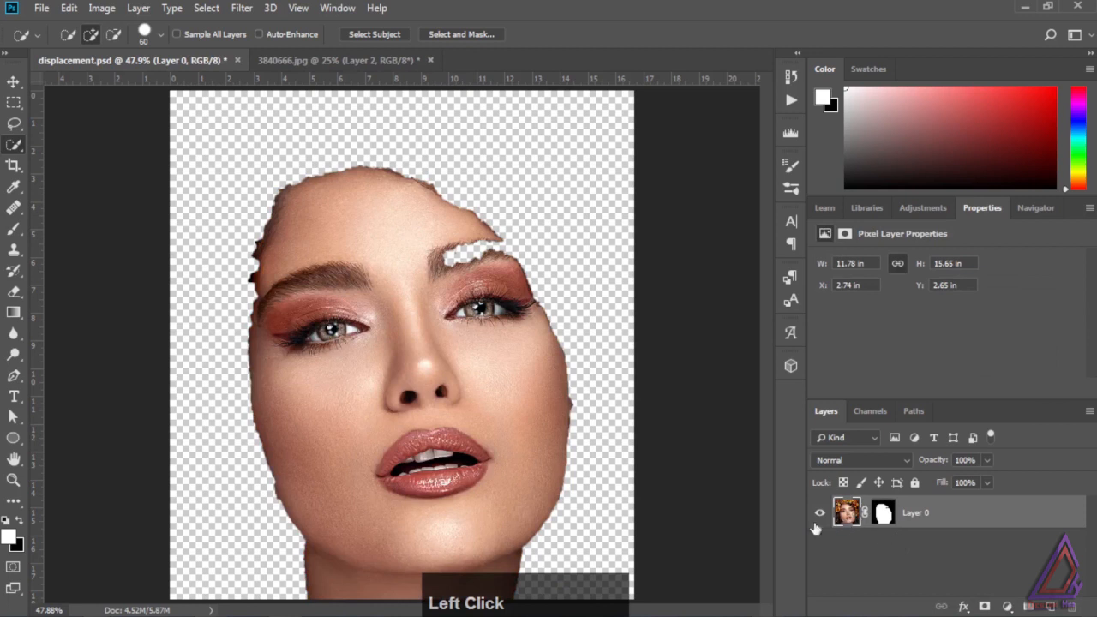
# - Paint white on Layer 0's mask with a 25-pixel brush to restore the missing part of the eyebrow
pyautogui.click(884, 514)
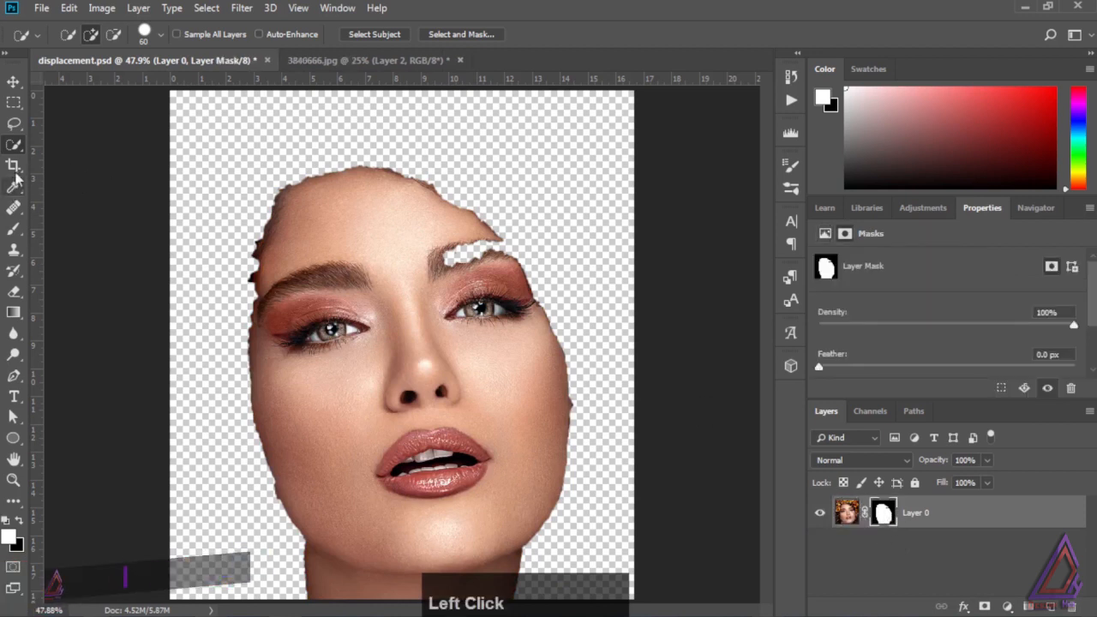
pyautogui.click(12, 229)
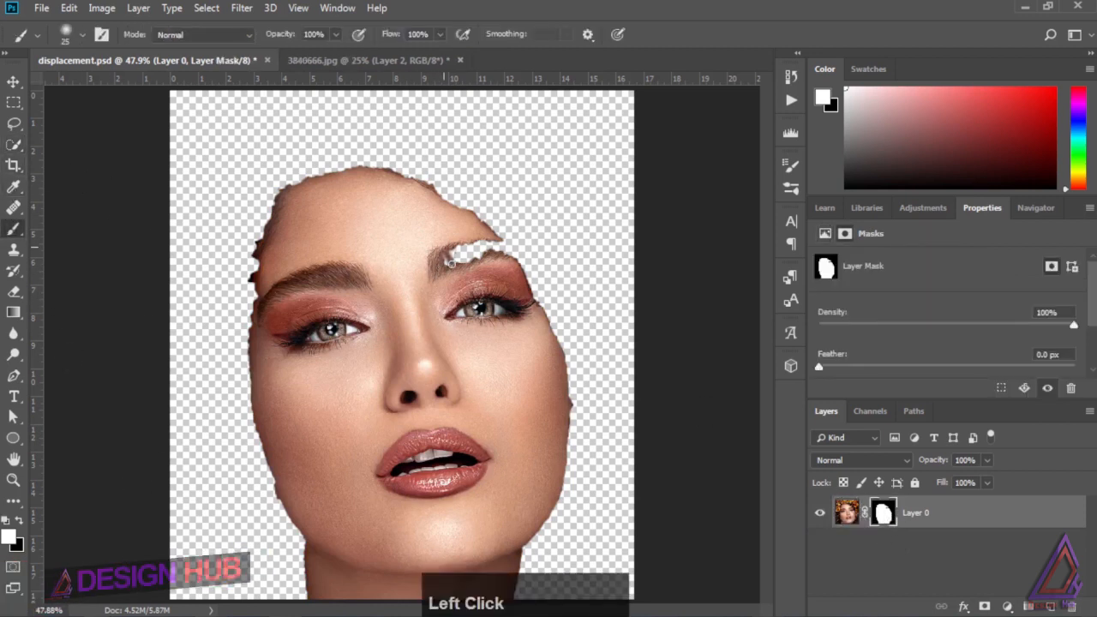
pyautogui.moveTo(469, 243); pyautogui.dragTo(491, 242)
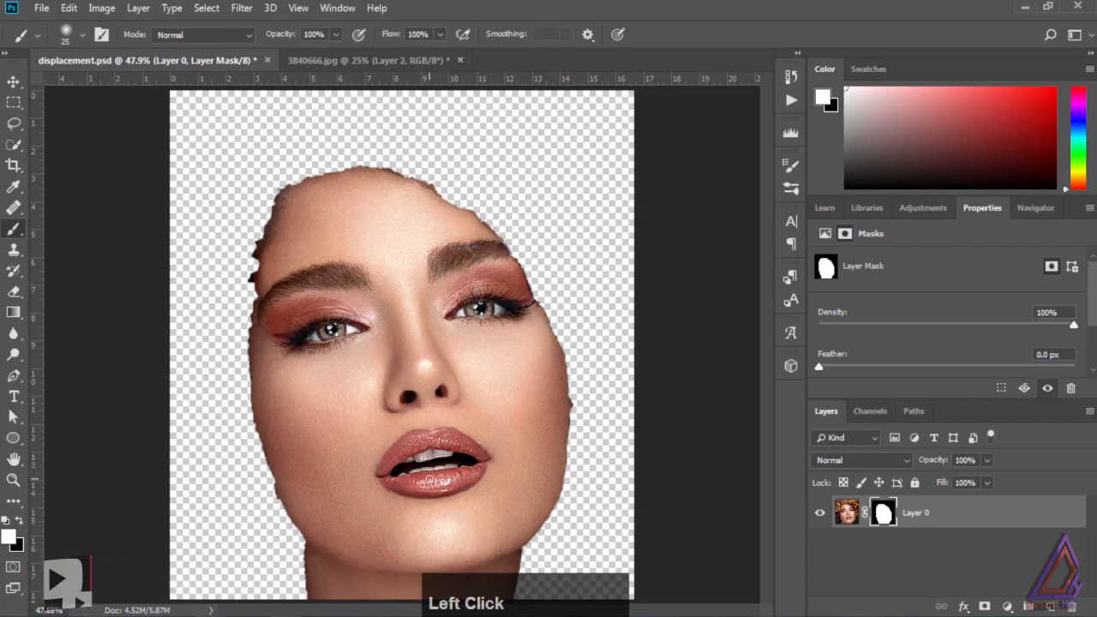
# - Duplicate the masked Layer 0 and delete the layer mask from the original
pyautogui.moveTo(1045, 516); pyautogui.dragTo(1028, 606)
pyautogui.click(884, 547)
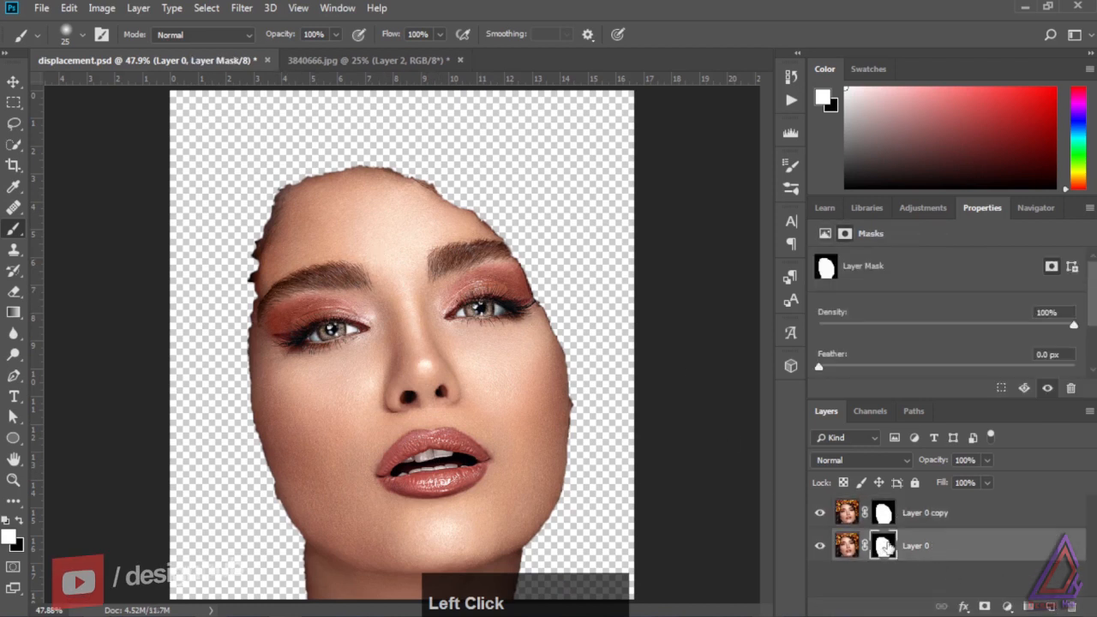
pyautogui.rightClick(884, 547)
pyautogui.click(942, 424)
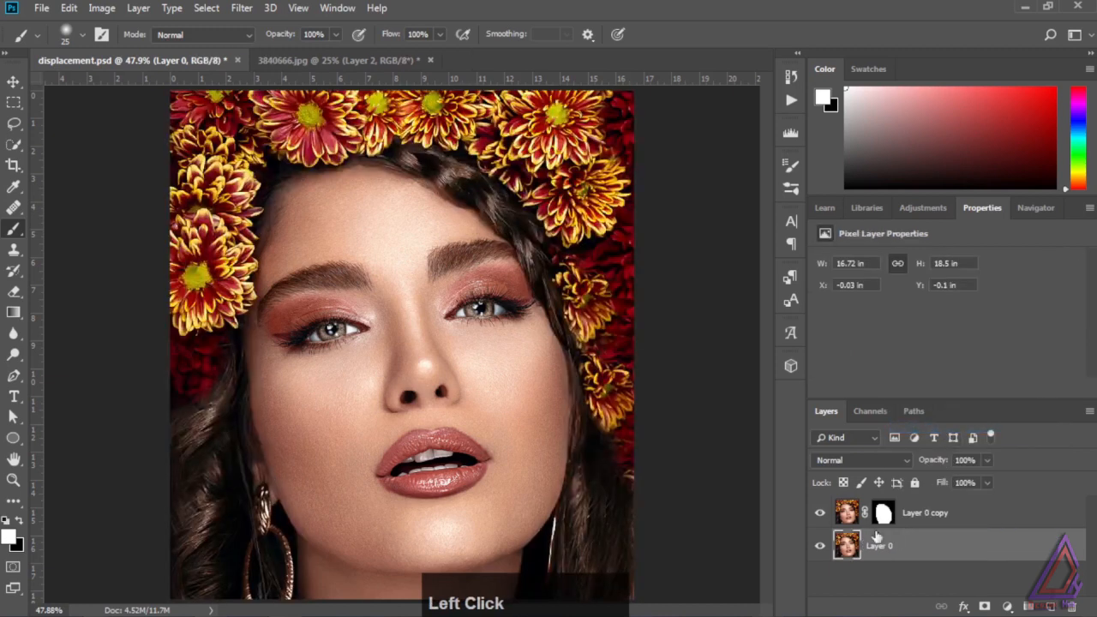
# - Hide the masked Layer 0 copy and make Layer 0 the active layer
pyautogui.click(846, 514)
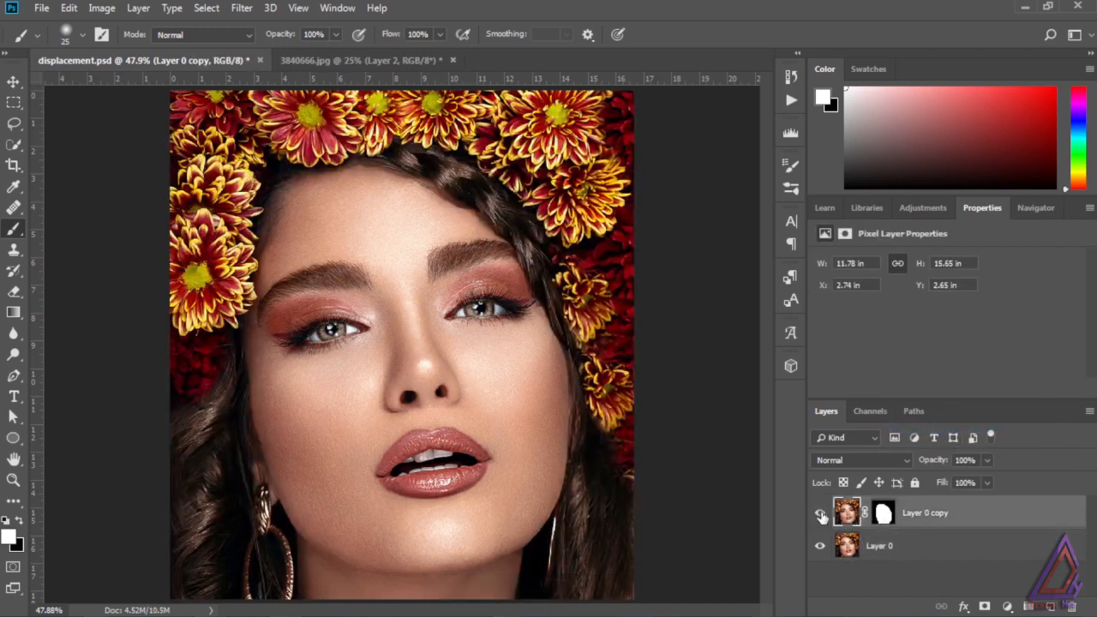
pyautogui.click(820, 514)
pyautogui.click(864, 548)
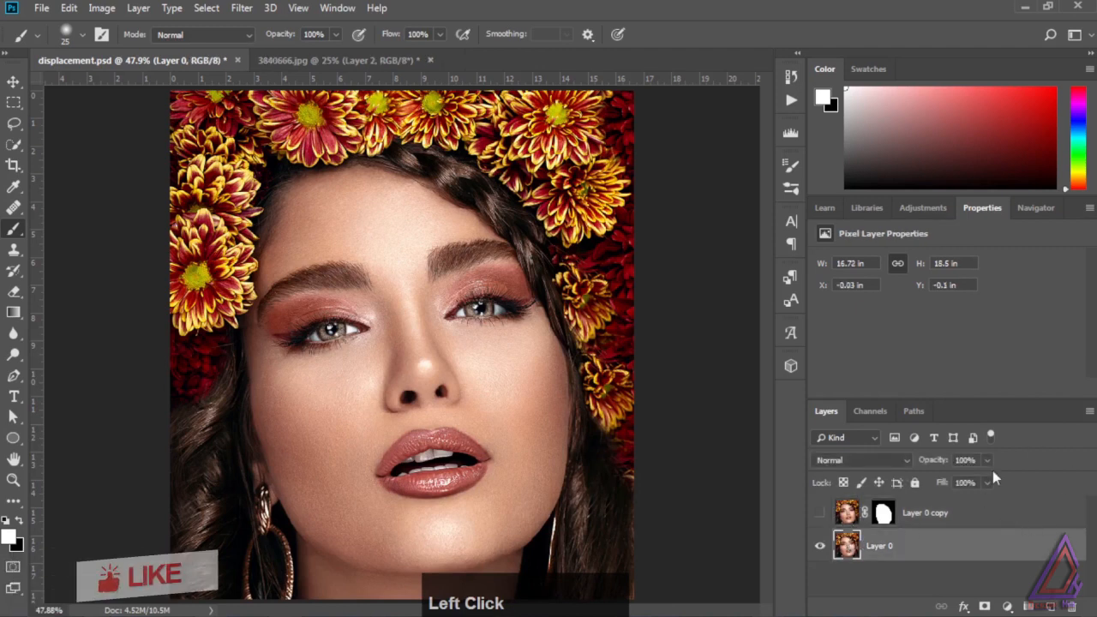
# - Bring the Independence Day badge from 3840666.jpg into displacement.psd above Layer 0, center it on the face and rotate it -14.80 degrees
pyautogui.click(378, 60)
pyautogui.click(13, 80)
pyautogui.moveTo(330, 325); pyautogui.dragTo(505, 364)
pyautogui.hotkey('ctrl', 't')
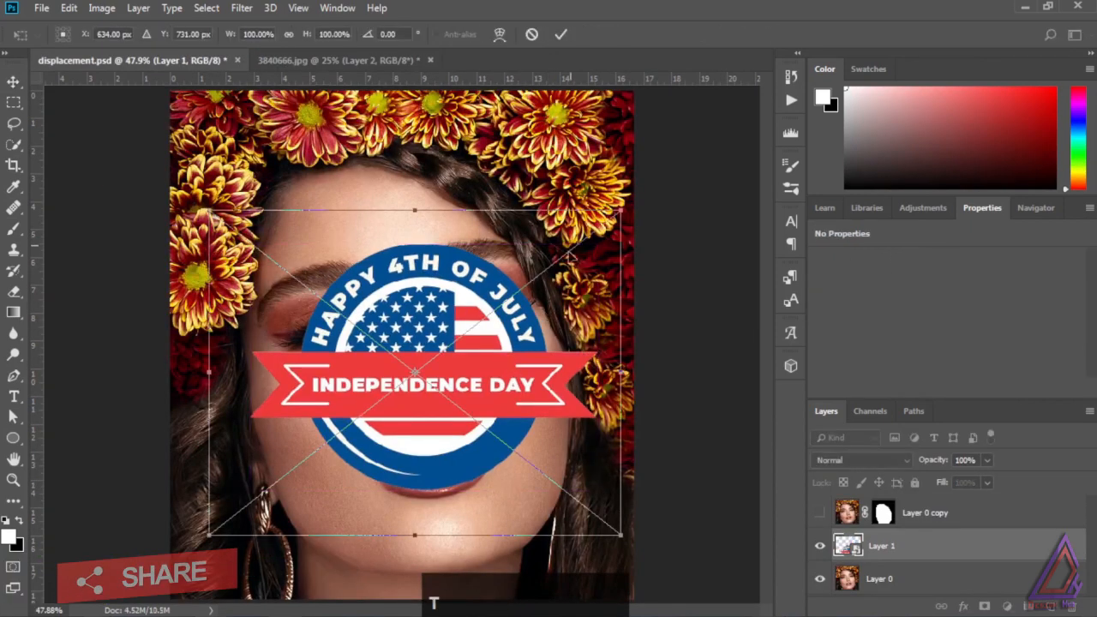
pyautogui.moveTo(626, 200); pyautogui.dragTo(573, 163)
pyautogui.click(560, 34)
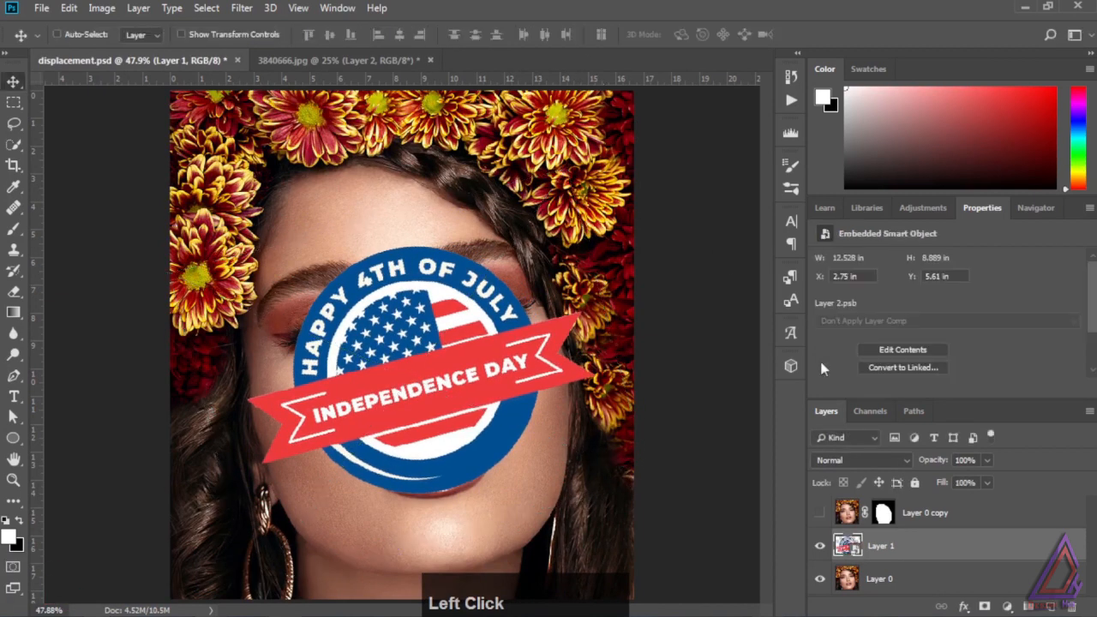
# - Set the badge layer's opacity to 50% and scale it to 130.63% width and 154.24% height, positioned to cover the face
pyautogui.moveTo(933, 464); pyautogui.dragTo(847, 456)
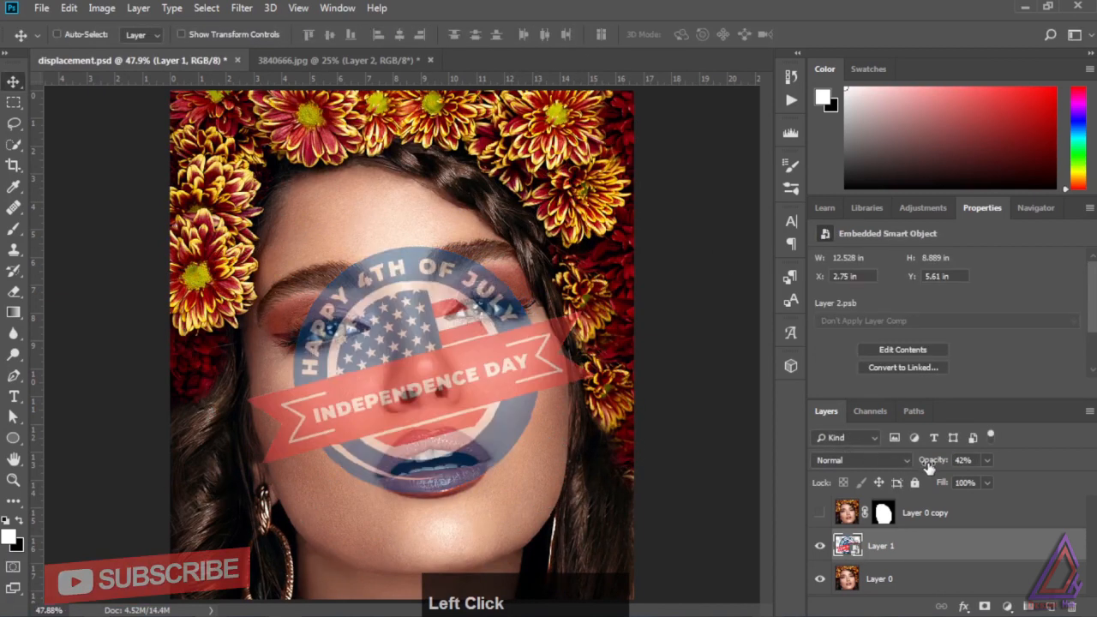
pyautogui.hotkey('ctrl', 't')
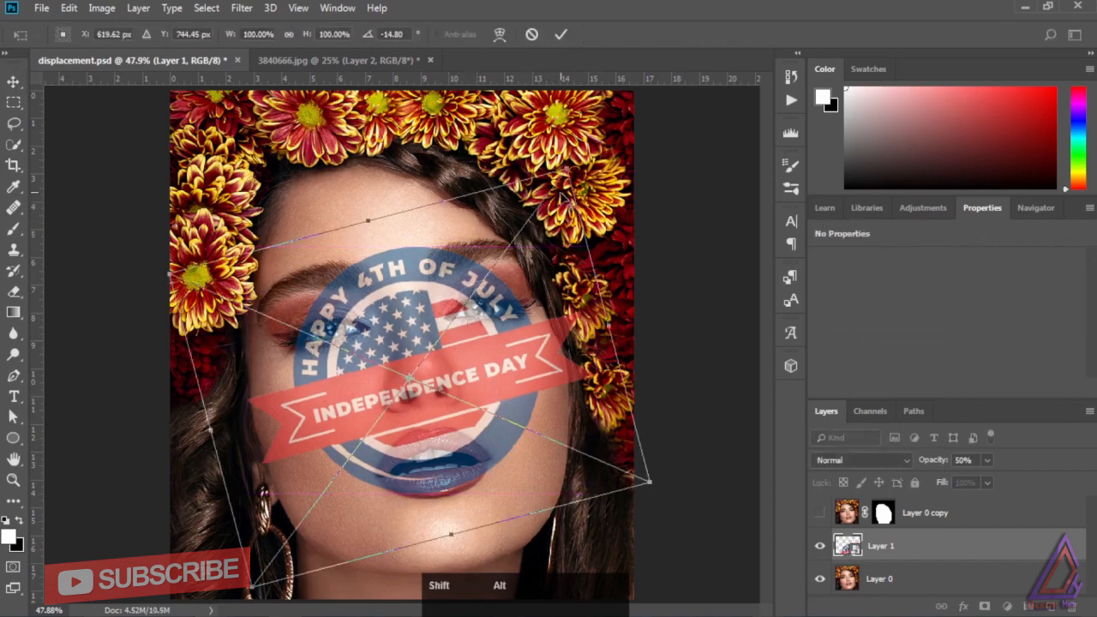
pyautogui.moveTo(570, 171); pyautogui.dragTo(621, 68)
pyautogui.moveTo(526, 275); pyautogui.dragTo(516, 275)
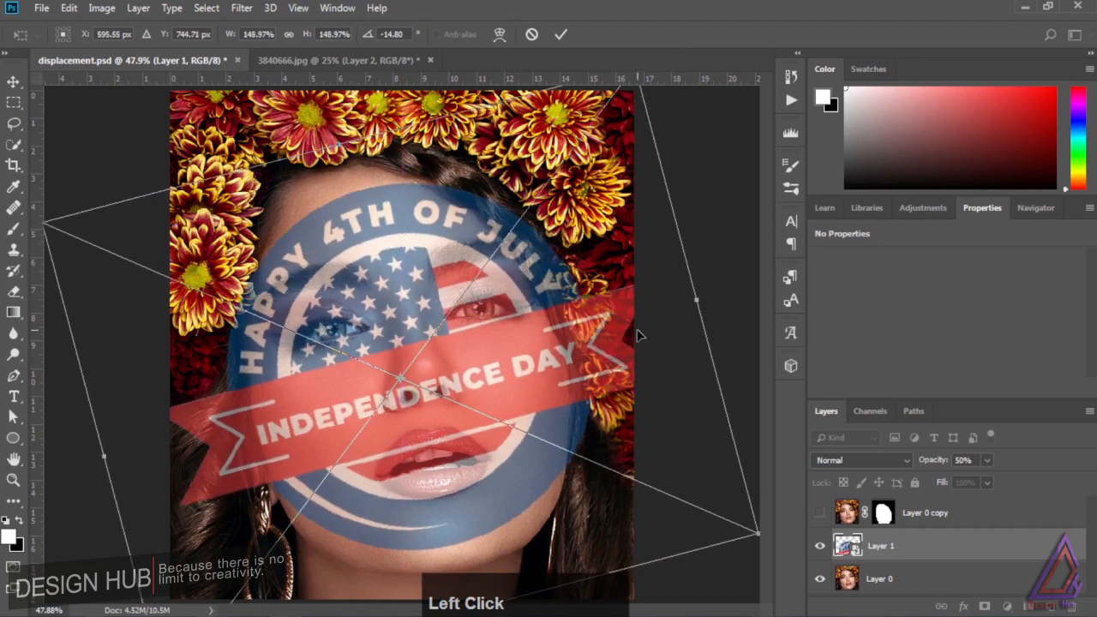
pyautogui.moveTo(695, 301); pyautogui.dragTo(662, 334)
pyautogui.moveTo(525, 293); pyautogui.dragTo(518, 294)
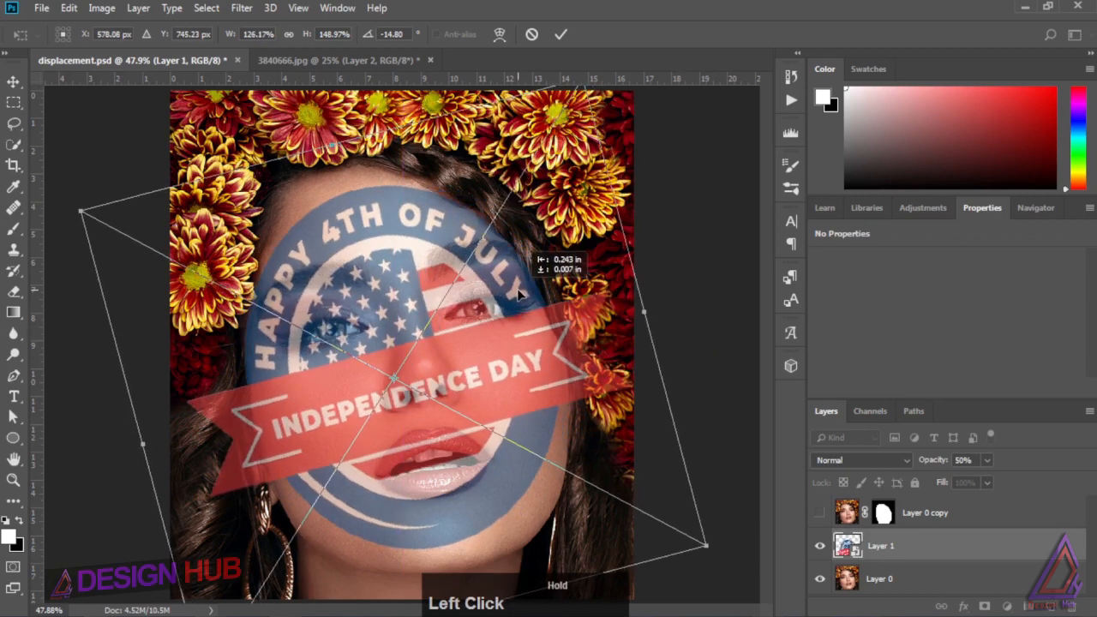
pyautogui.moveTo(701, 542); pyautogui.dragTo(716, 555)
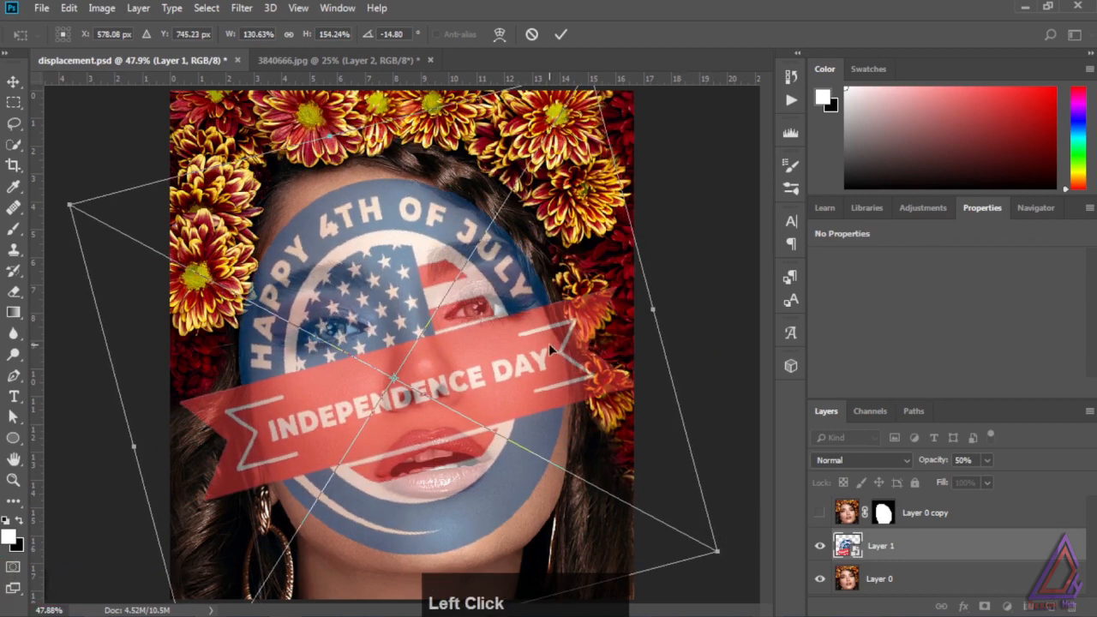
pyautogui.moveTo(549, 342); pyautogui.dragTo(540, 346)
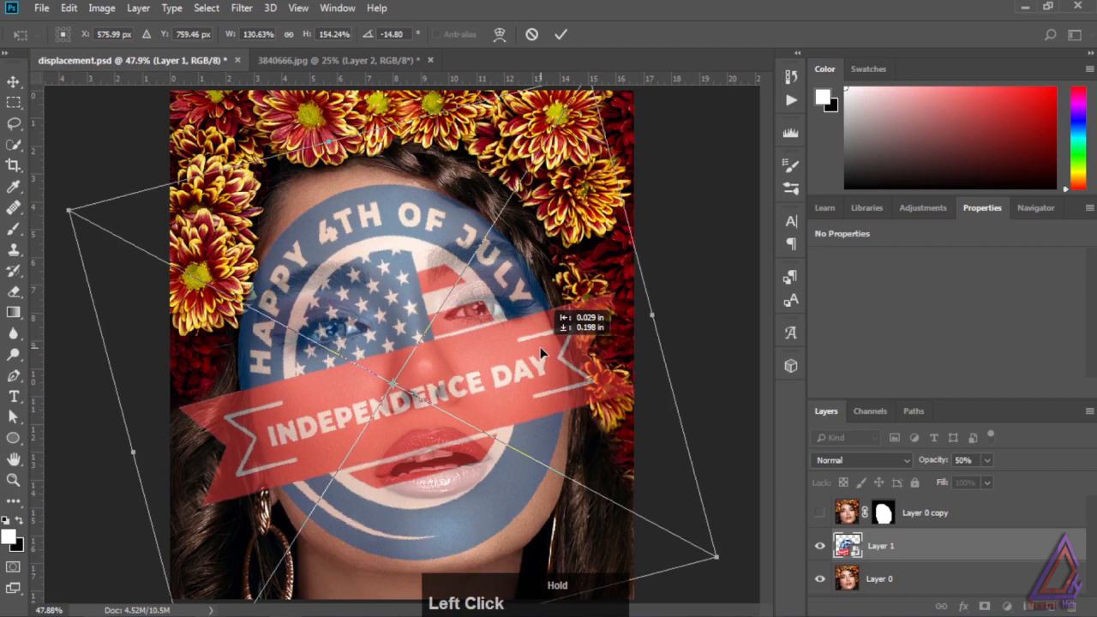
pyautogui.click(560, 34)
# - Apply a Pinch filter with an amount of -30% to the badge layer so it bulges outward
pyautogui.click(242, 8)
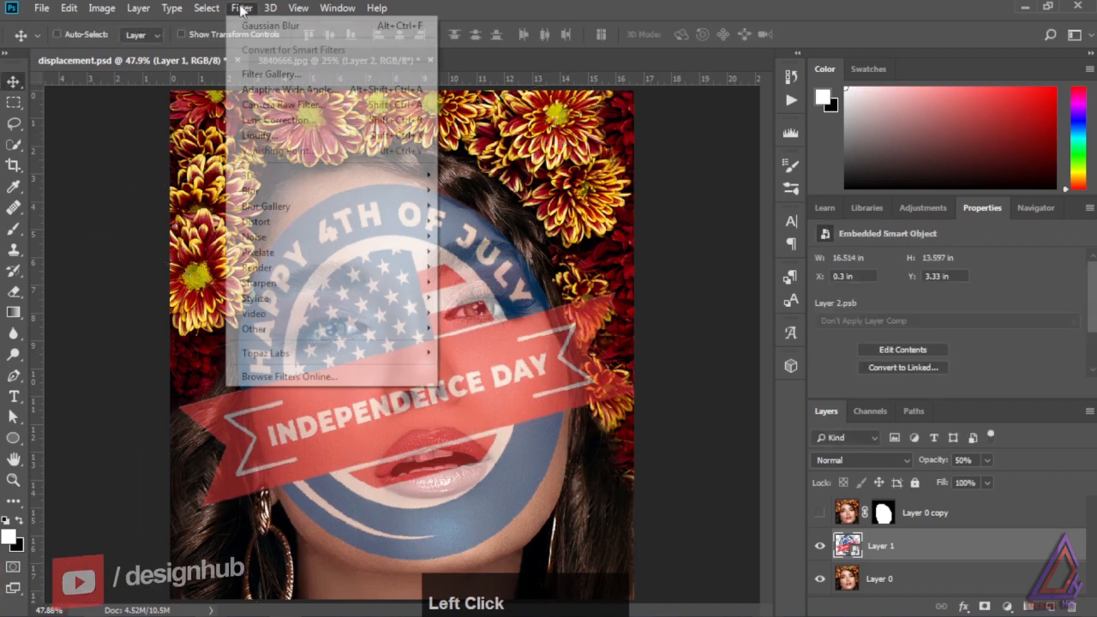
pyautogui.moveTo(327, 225)
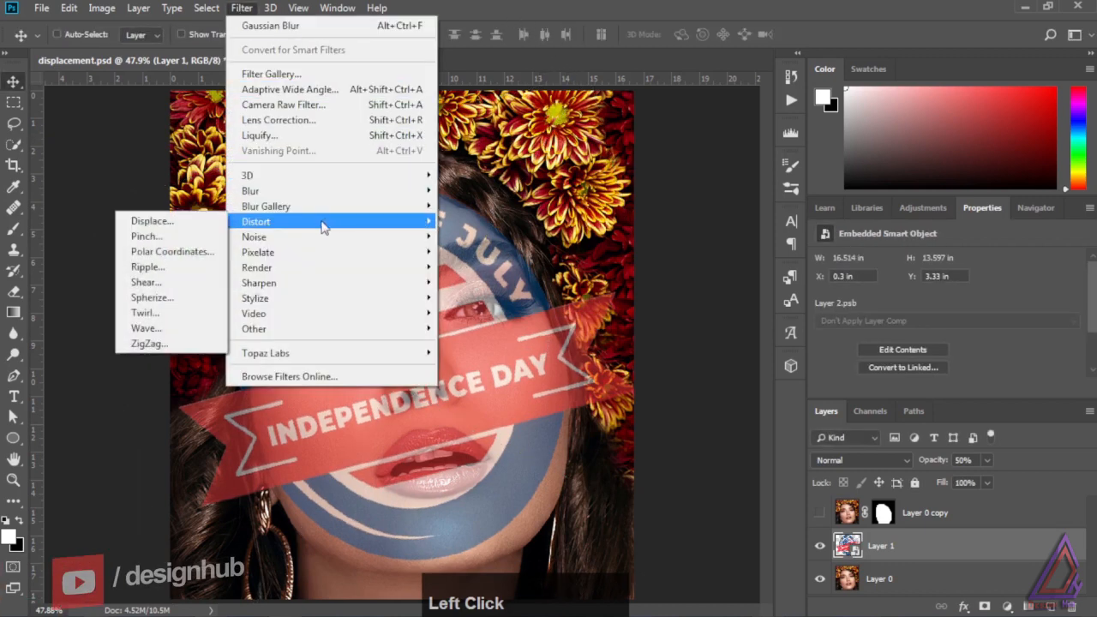
pyautogui.click(200, 243)
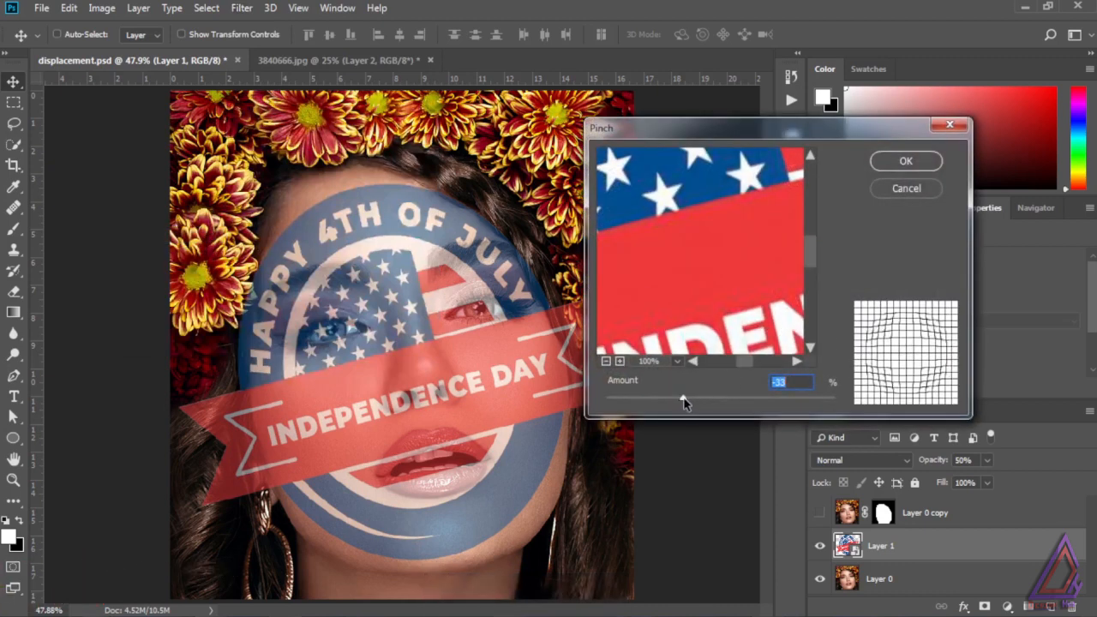
pyautogui.moveTo(682, 403); pyautogui.dragTo(685, 402)
pyautogui.click(605, 362)
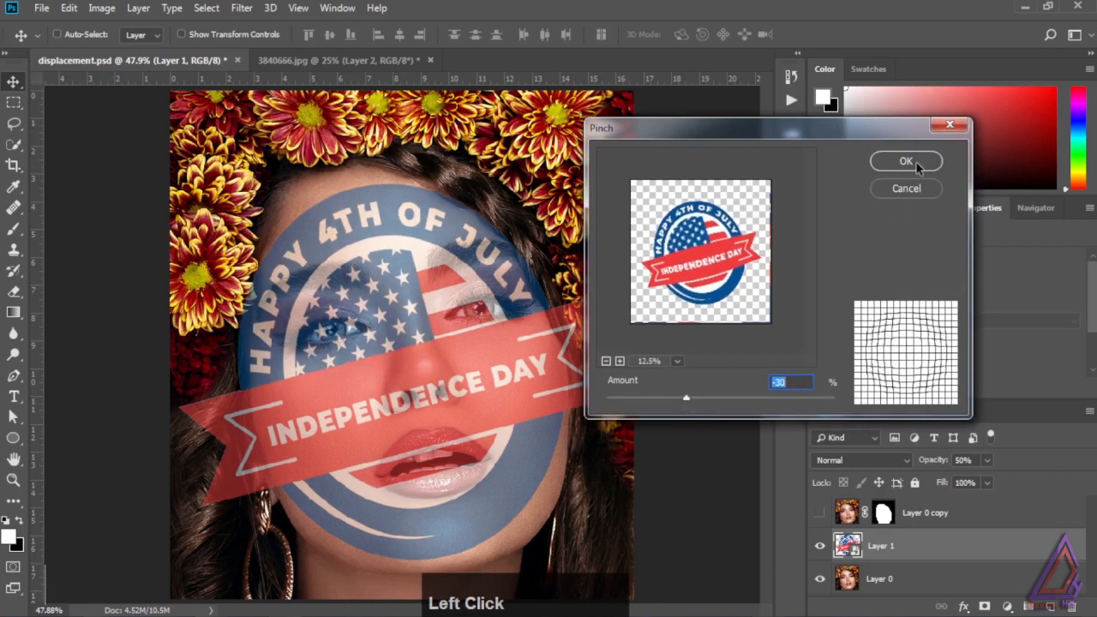
pyautogui.click(905, 162)
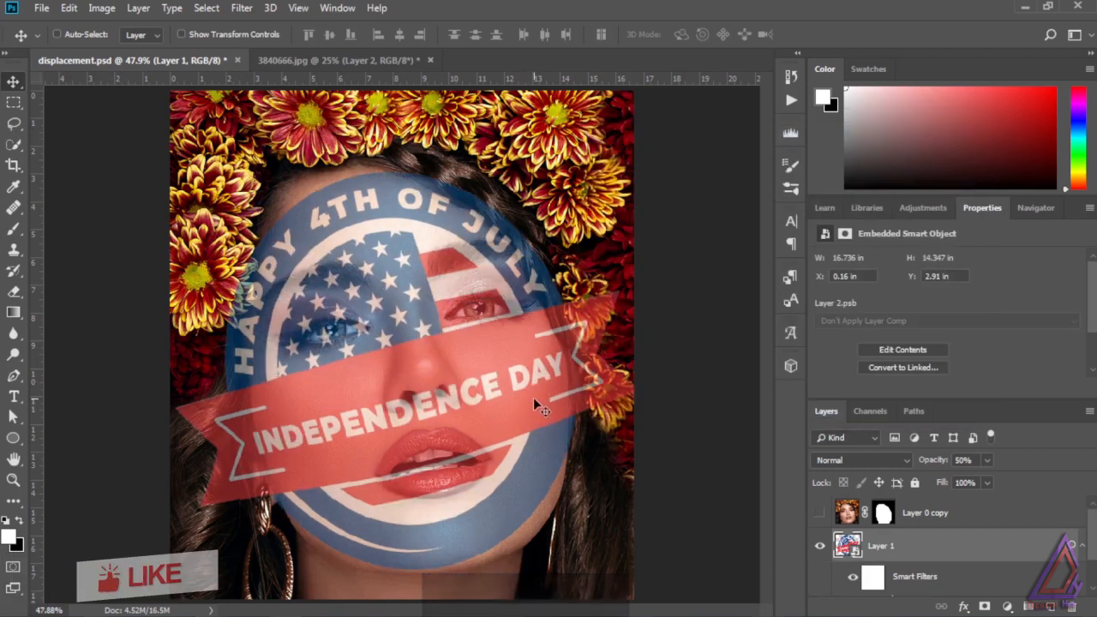
# - Scale the badge down to 116.95% width and 138.09% height so it fits within the face
pyautogui.hotkey('ctrl', 't')
pyautogui.click(565, 252)
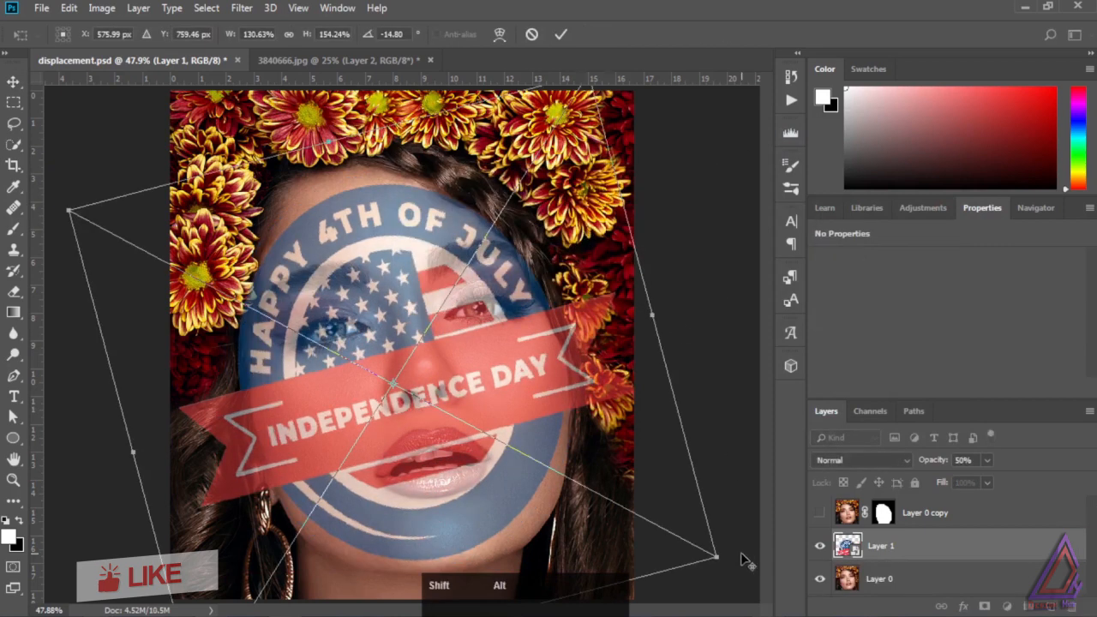
pyautogui.moveTo(716, 557); pyautogui.dragTo(682, 538)
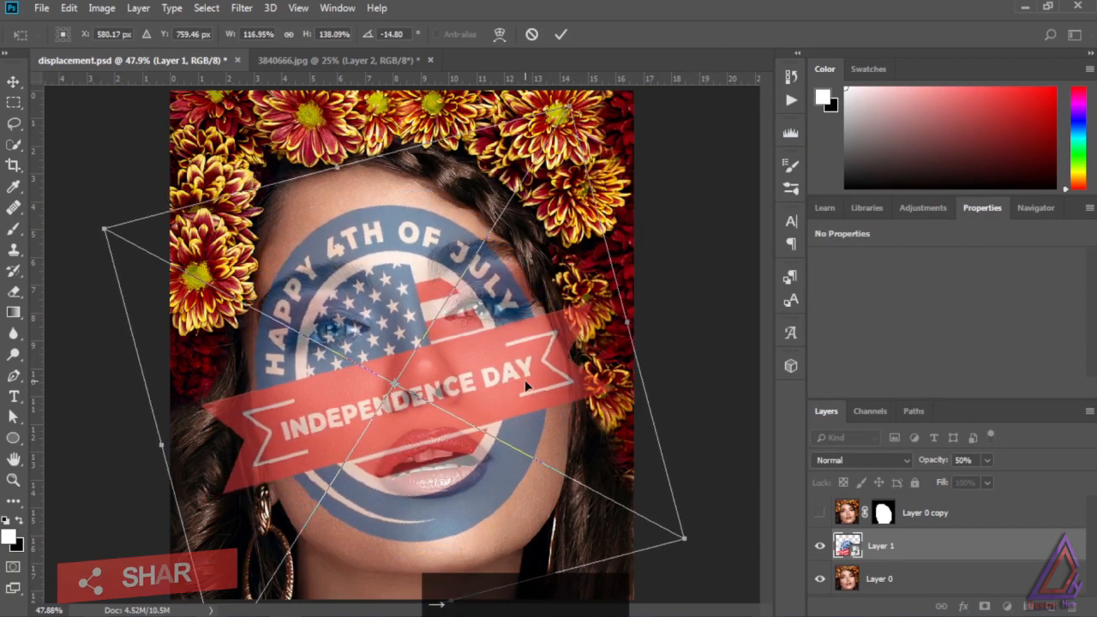
pyautogui.click(560, 34)
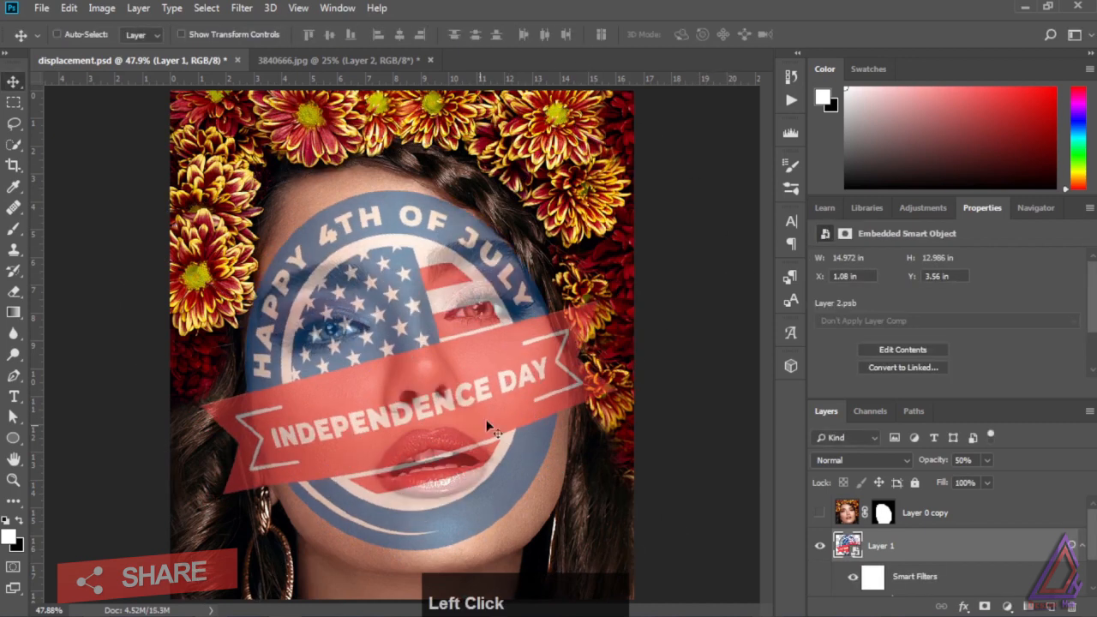
# - Raise the badge layer's opacity to 100% and set its blend mode to Multiply
pyautogui.moveTo(932, 463); pyautogui.dragTo(1052, 464)
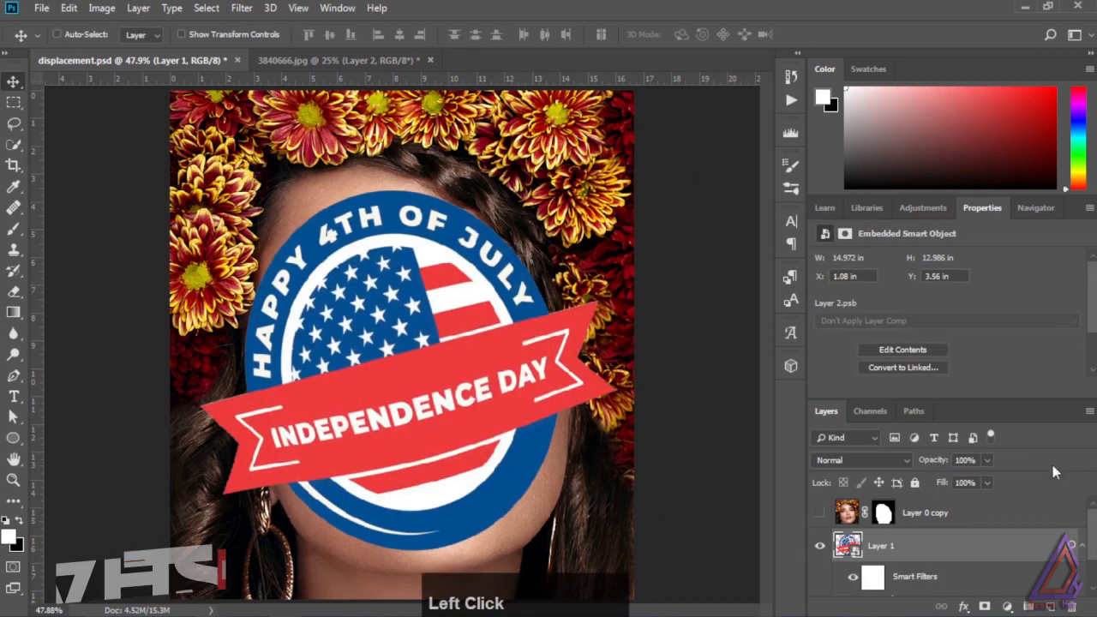
pyautogui.click(852, 463)
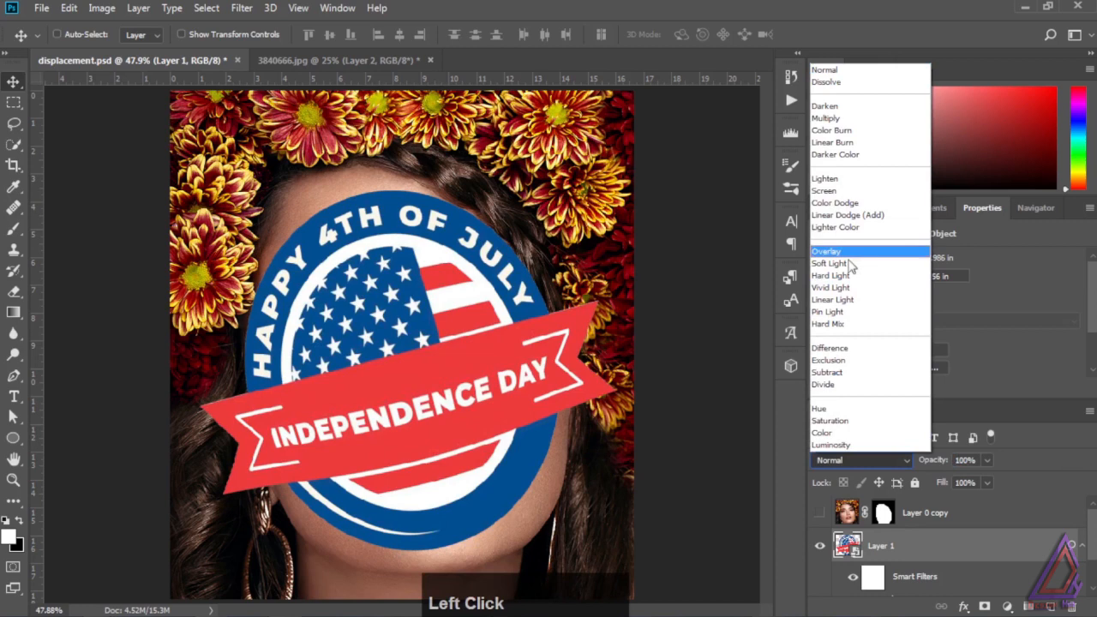
pyautogui.click(848, 121)
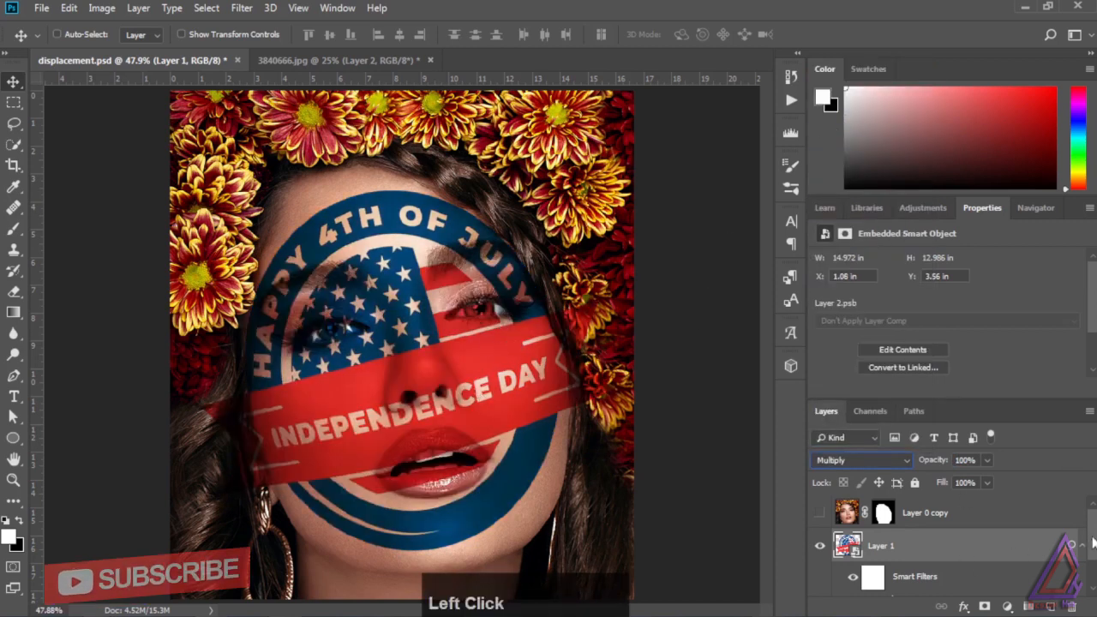
# - Apply the Displace filter to the badge with horizontal and vertical scale 8, Stretch To Fit and Repeat Edge Pixels
pyautogui.scroll(-2, 945, 539)
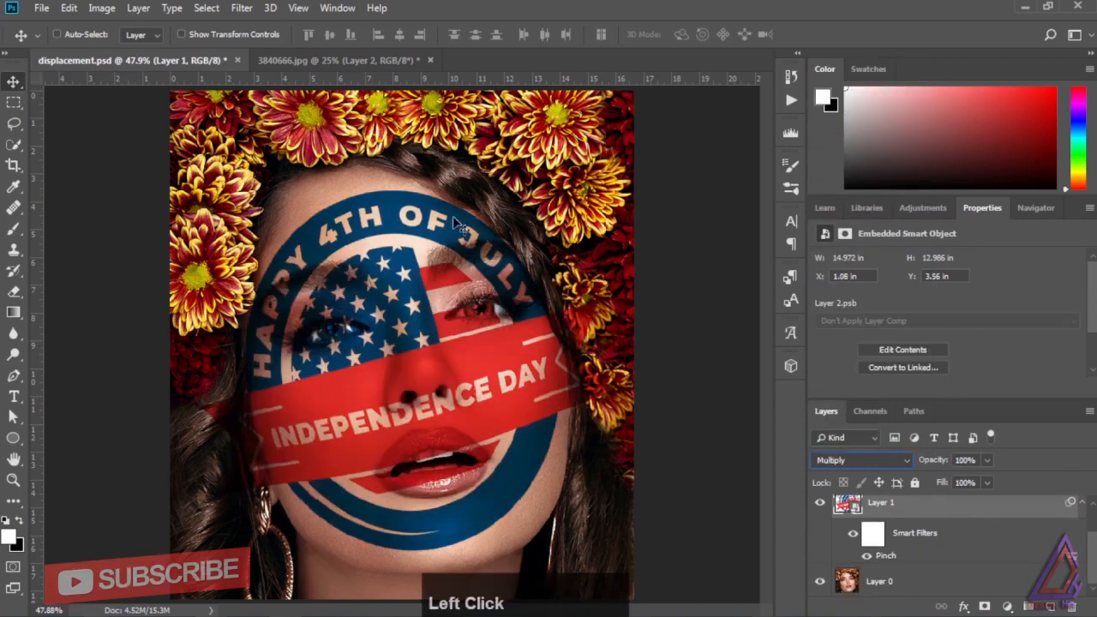
pyautogui.click(242, 8)
pyautogui.moveTo(257, 221)
pyautogui.click(217, 228)
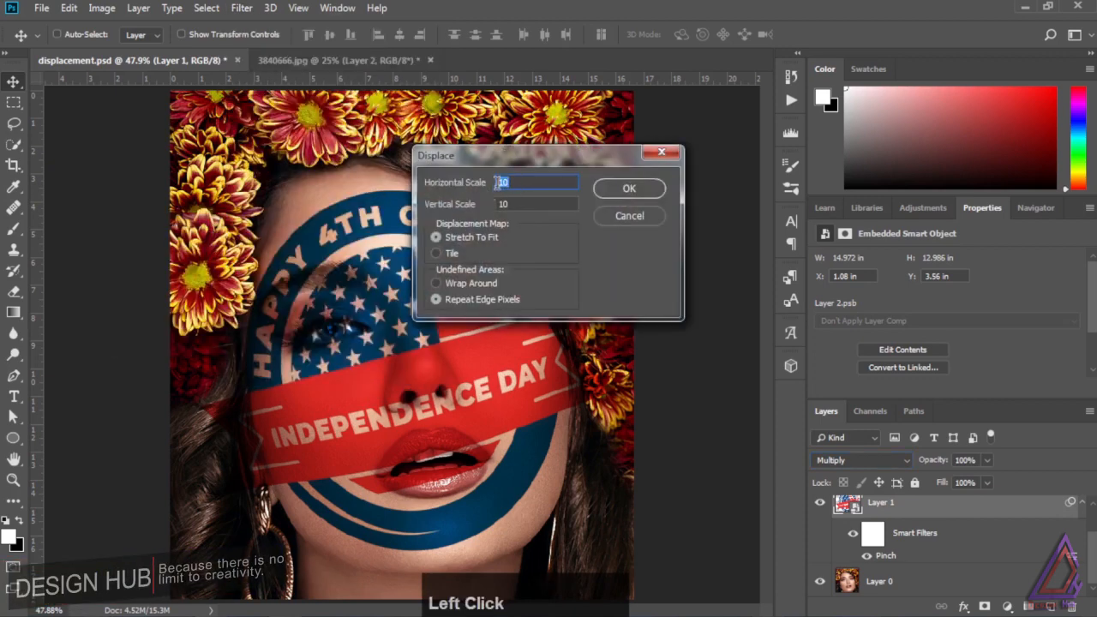
pyautogui.write('8')
pyautogui.click(522, 203)
pyautogui.write('8')
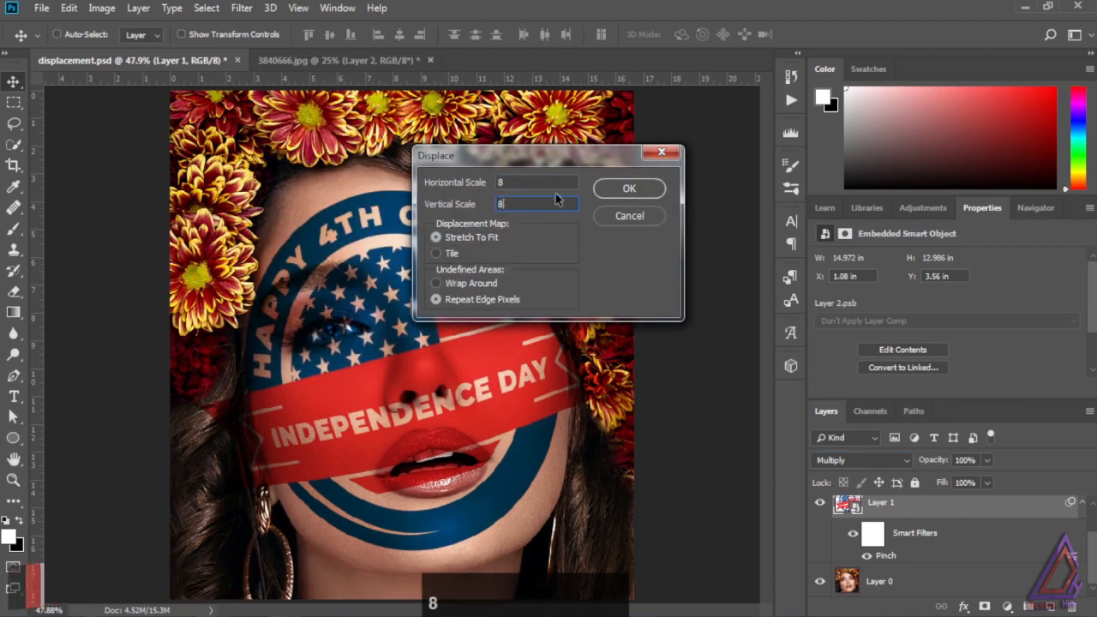
pyautogui.click(623, 188)
# - Load displacement.psd as the displacement map and toggle the Displace effect off and on to compare
pyautogui.click(187, 334)
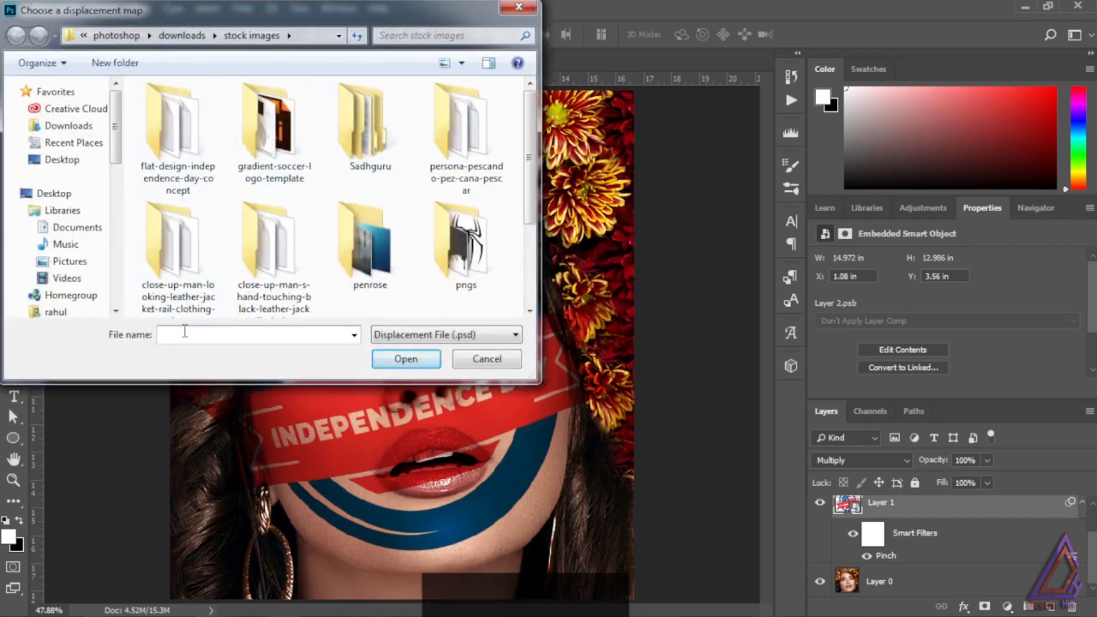
pyautogui.write('dis')
pyautogui.click(206, 351)
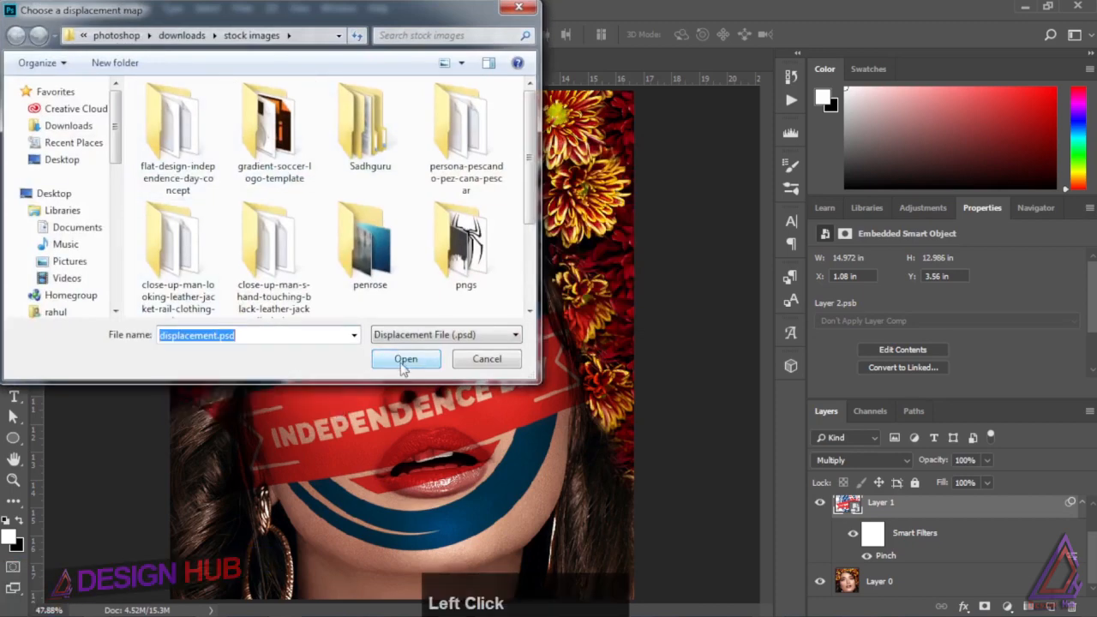
pyautogui.click(406, 359)
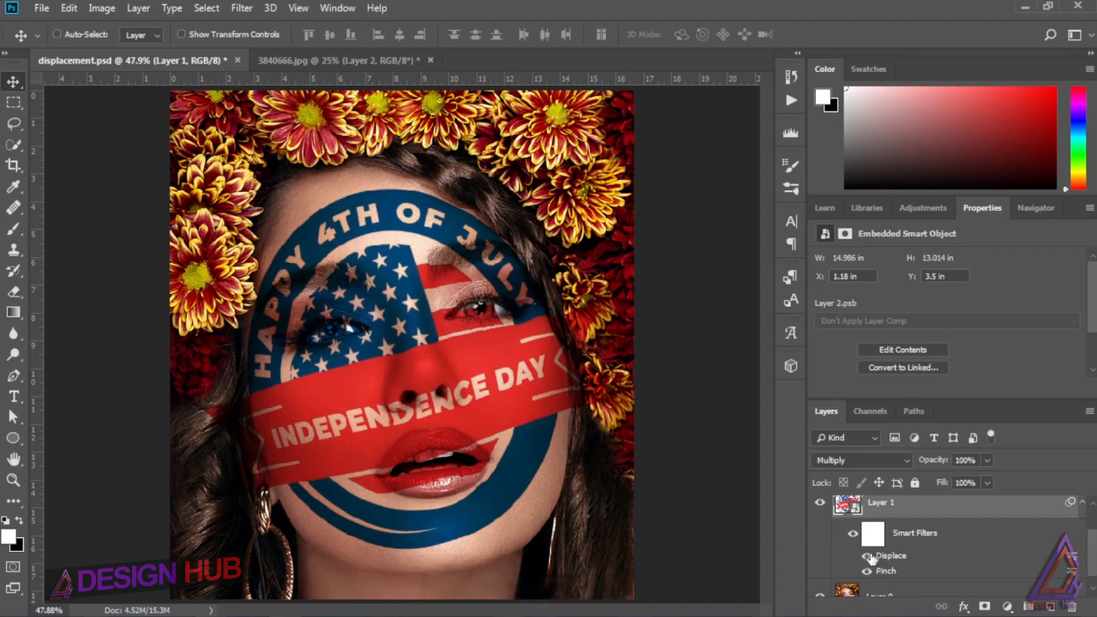
pyautogui.click(867, 556)
pyautogui.click(867, 556)
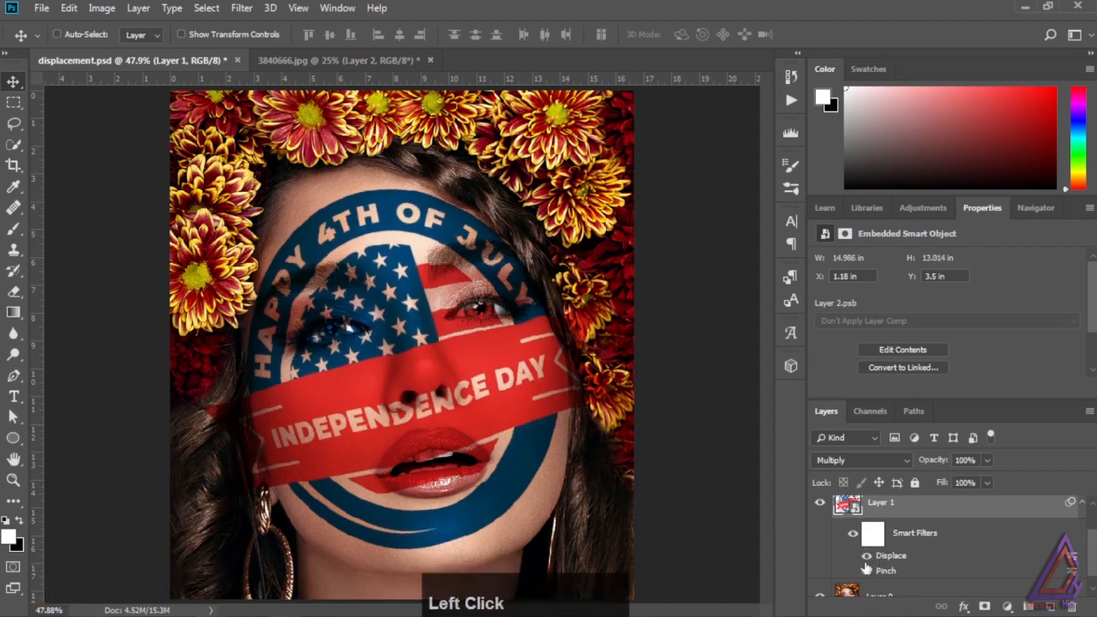
# - Load the face selection from Layer 0 copy's mask and add it as a layer mask on Layer 1
pyautogui.moveTo(1095, 555); pyautogui.dragTo(917, 532)
pyautogui.keyDown('ctrl'); pyautogui.click(883, 518); pyautogui.keyUp('ctrl')
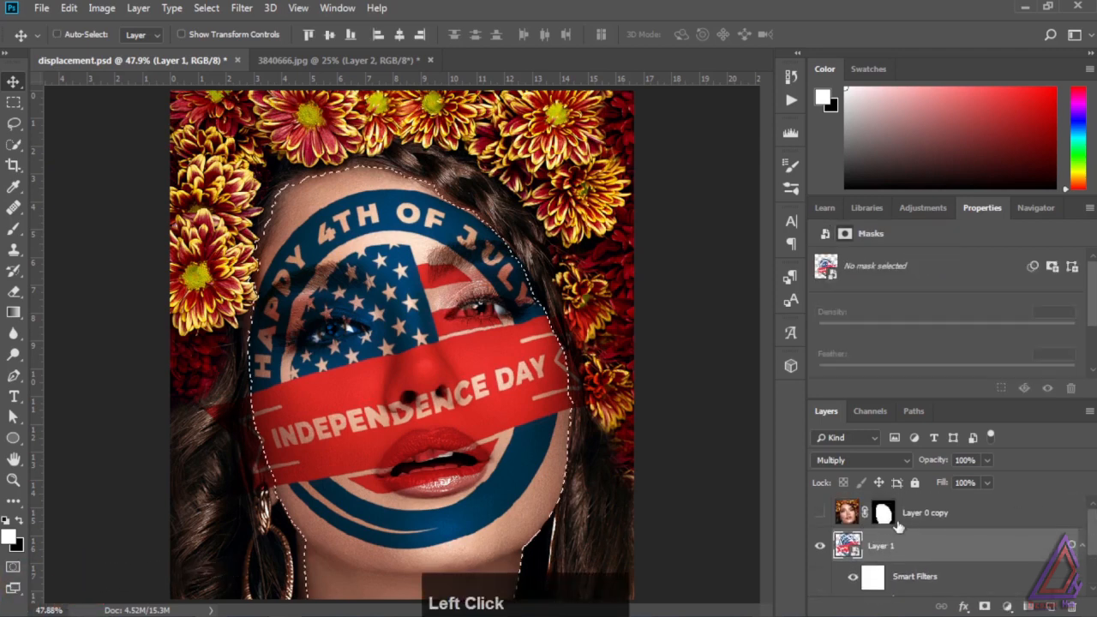
pyautogui.click(849, 548)
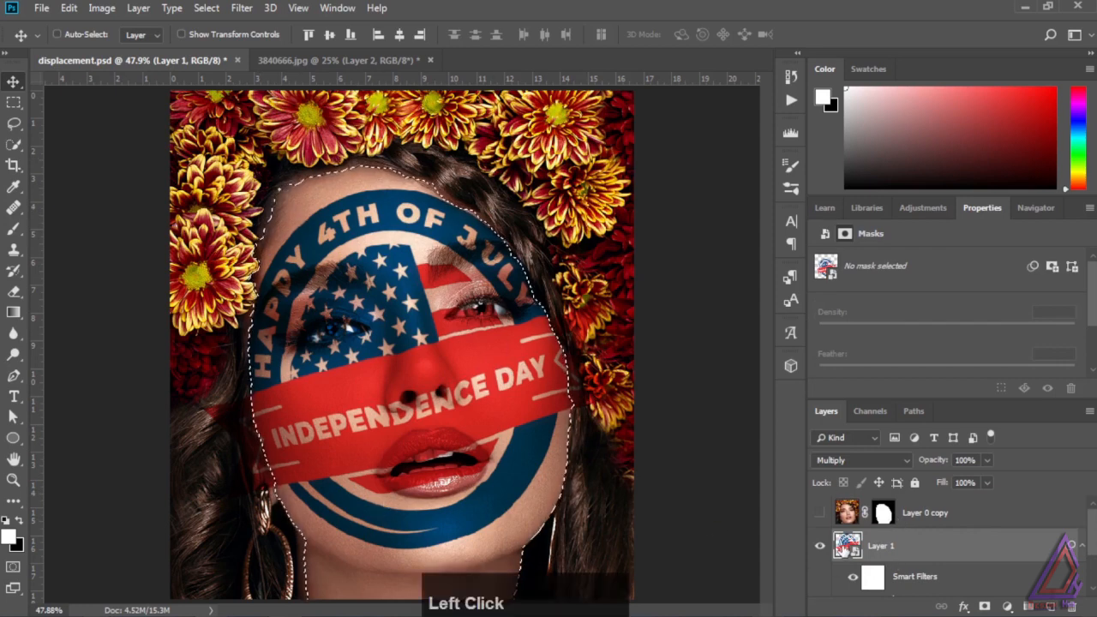
pyautogui.click(985, 606)
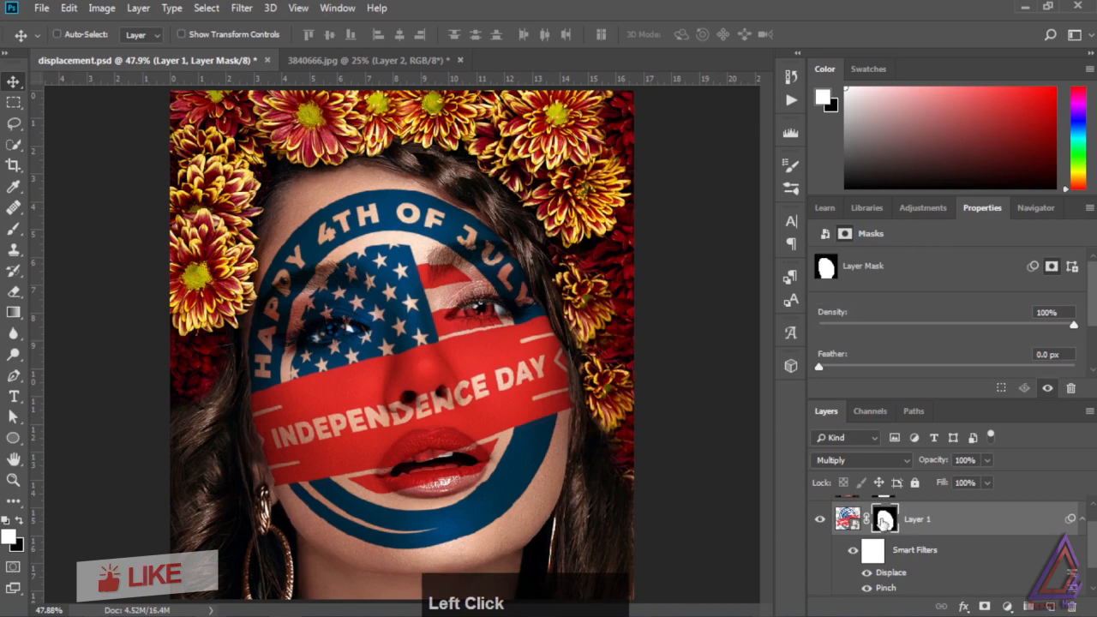
# - Refine the edge of Layer 1's mask with Smooth 18, Feather 2.5 px and slightly raised Contrast
pyautogui.click(1091, 371)
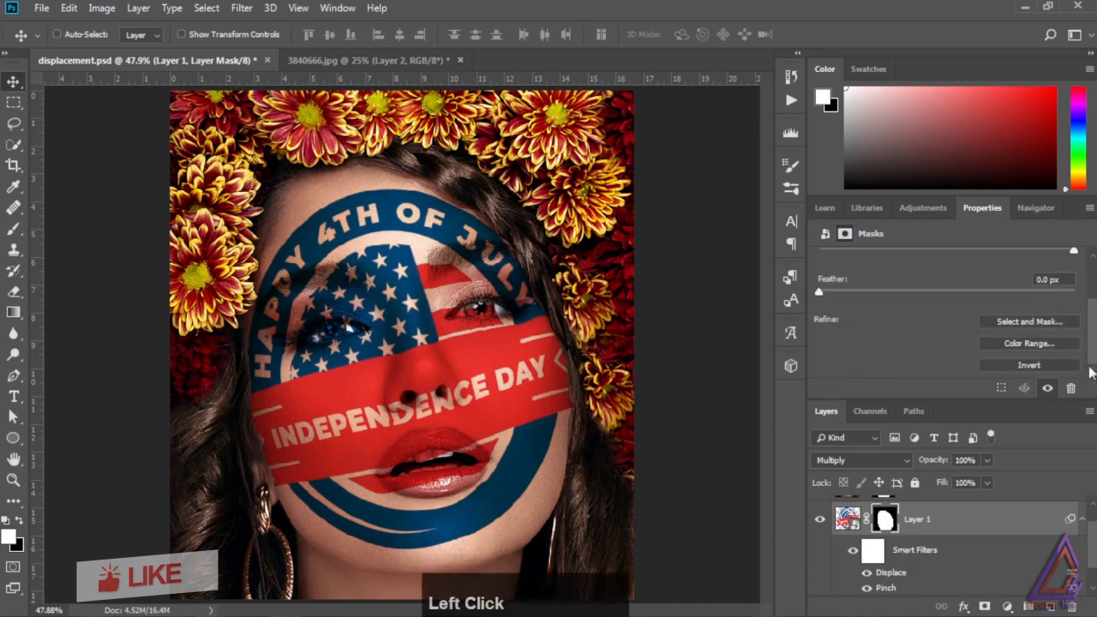
pyautogui.click(1029, 322)
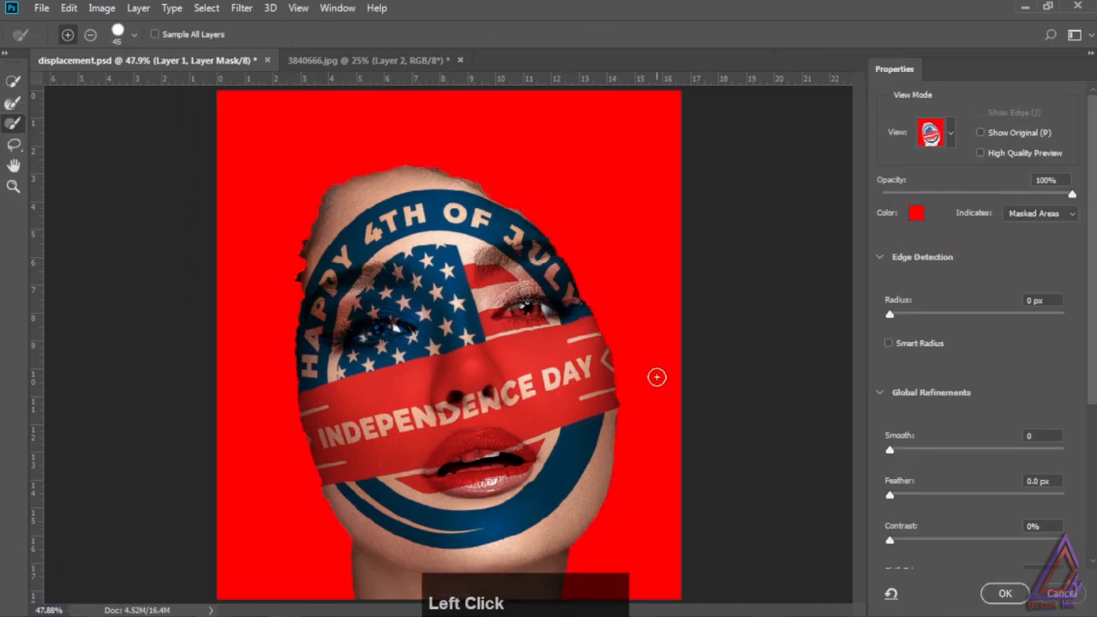
pyautogui.click(888, 451)
pyautogui.moveTo(912, 456); pyautogui.dragTo(922, 451)
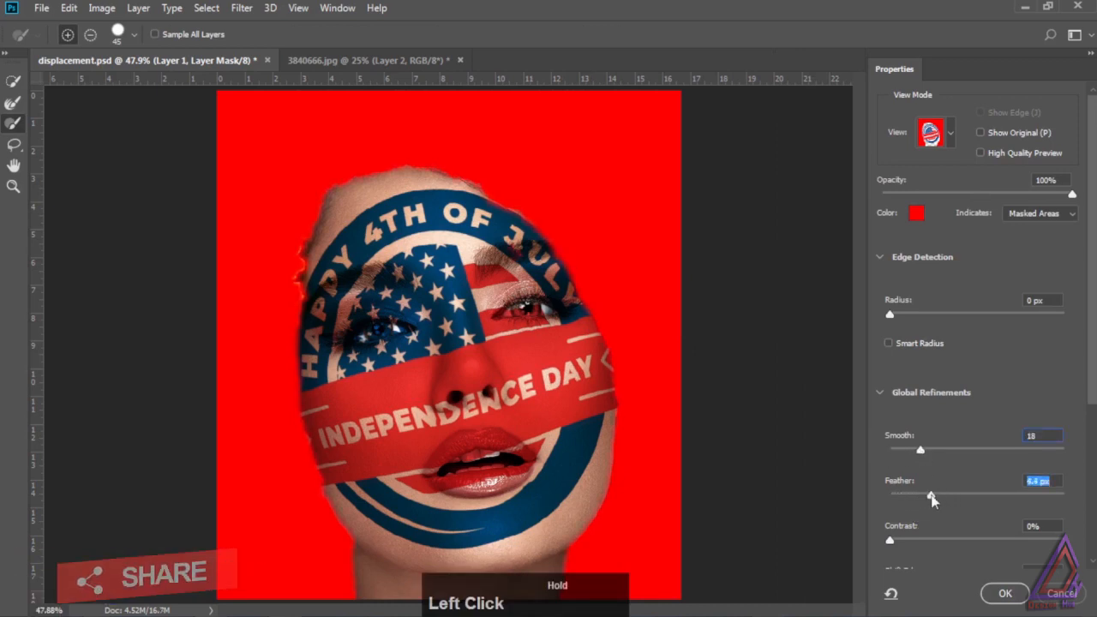
pyautogui.moveTo(932, 499); pyautogui.dragTo(915, 501)
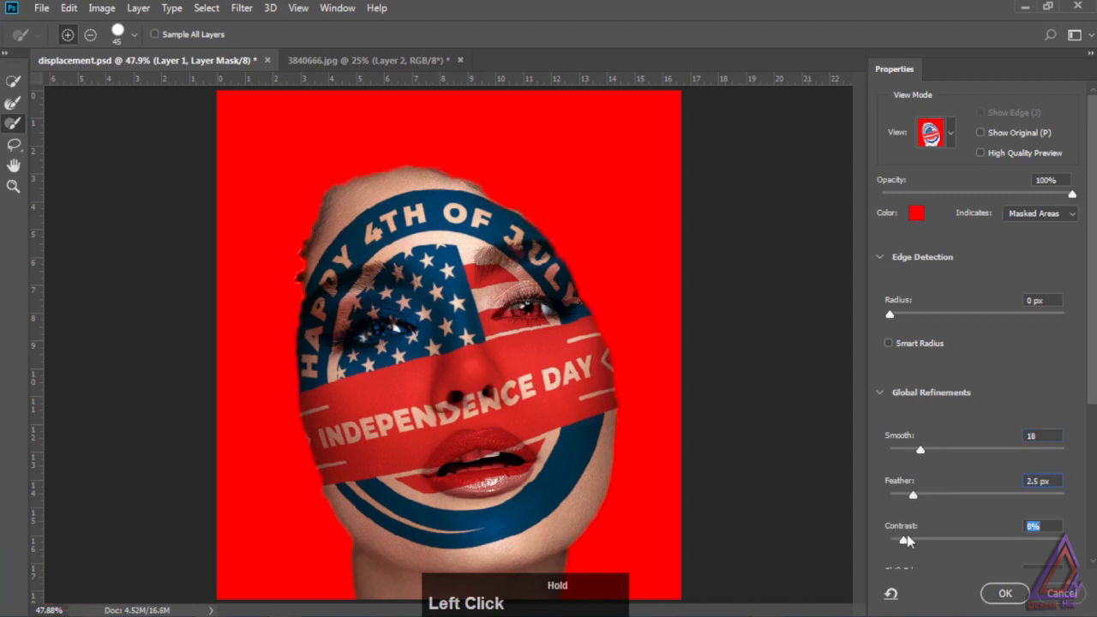
pyautogui.click(1004, 592)
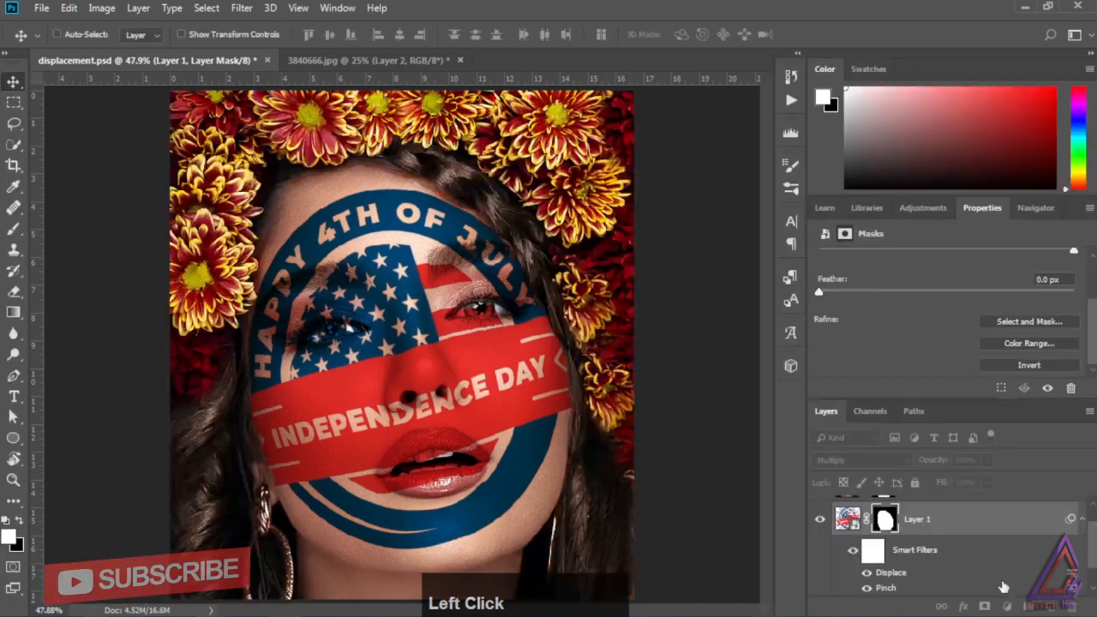
# - Paint black on Layer 1's mask with a soft brush, sized 25 down to 10, to remove the badge from both eyeballs
pyautogui.click(888, 519)
pyautogui.click(13, 229)
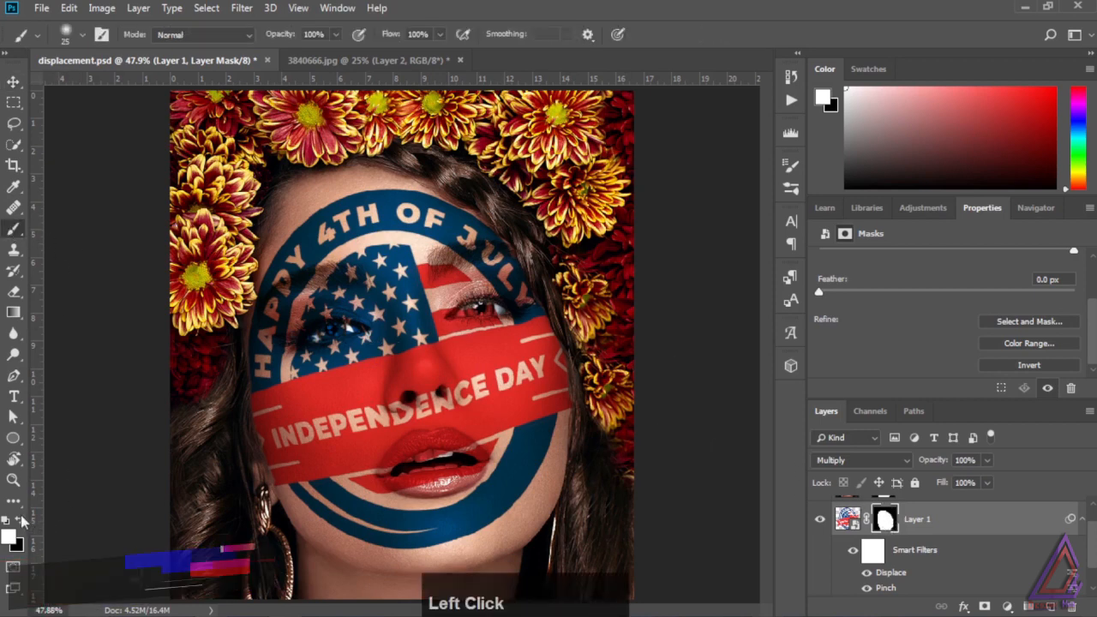
pyautogui.press('x')
pyautogui.hotkey('ctrl', '=')
pyautogui.hotkey('ctrl', '=')
pyautogui.hotkey('ctrl', '=')
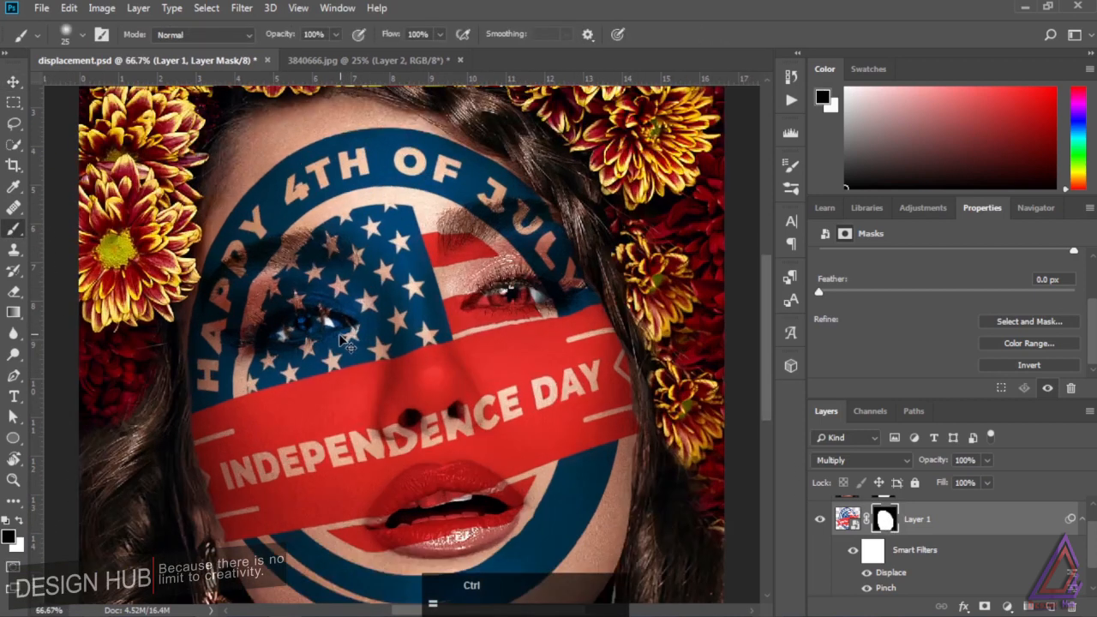
pyautogui.moveTo(254, 319)
pyautogui.mouseDown()
pyautogui.moveTo(244, 312)
pyautogui.moveTo(206, 330)
pyautogui.mouseUp()
pyautogui.moveTo(285, 309)
pyautogui.mouseDown()
pyautogui.moveTo(300, 312)
pyautogui.moveTo(232, 331)
pyautogui.mouseUp()
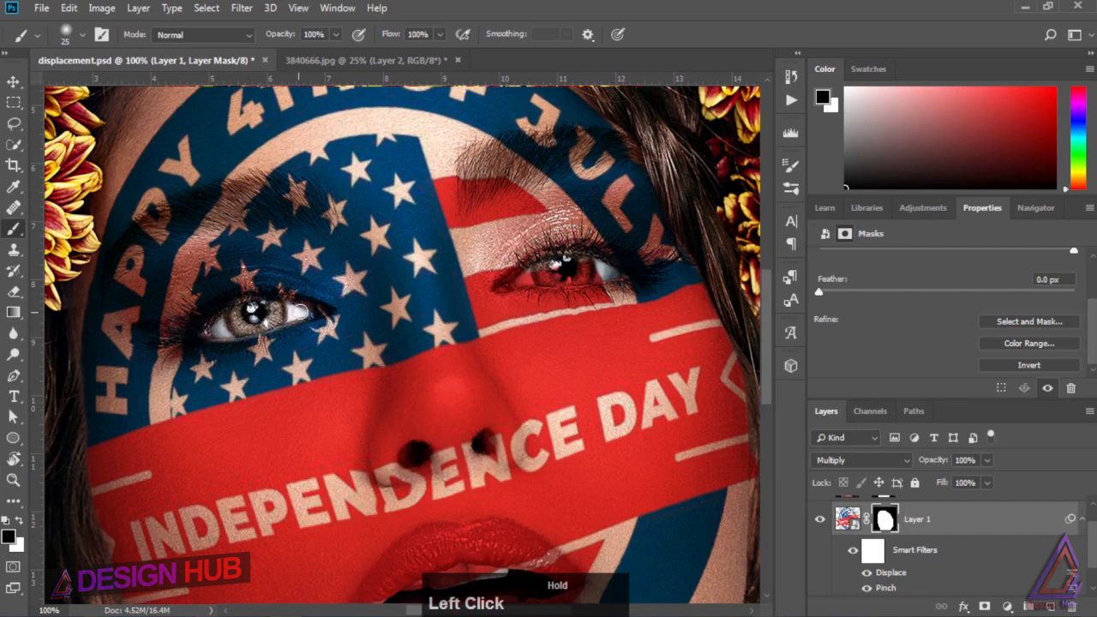
pyautogui.moveTo(524, 274)
pyautogui.mouseDown()
pyautogui.moveTo(603, 275)
pyautogui.moveTo(517, 279)
pyautogui.mouseUp()
pyautogui.press('[')
pyautogui.press('[')
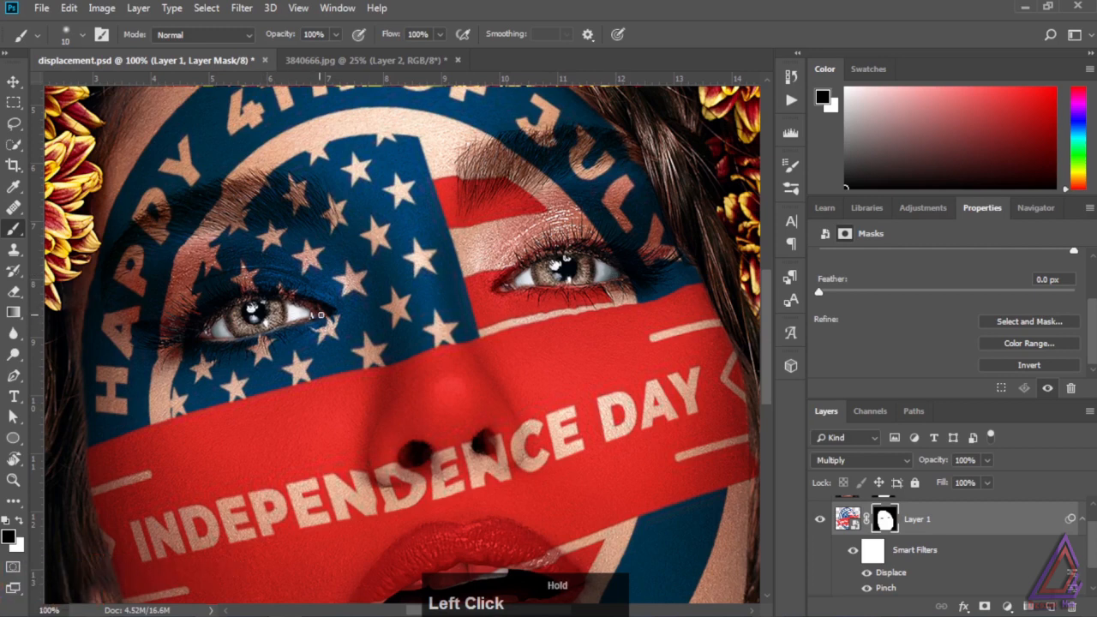
# - Paint black on Layer 1's mask with a size 25 soft brush to remove the badge from the lips and teeth
pyautogui.press('space')
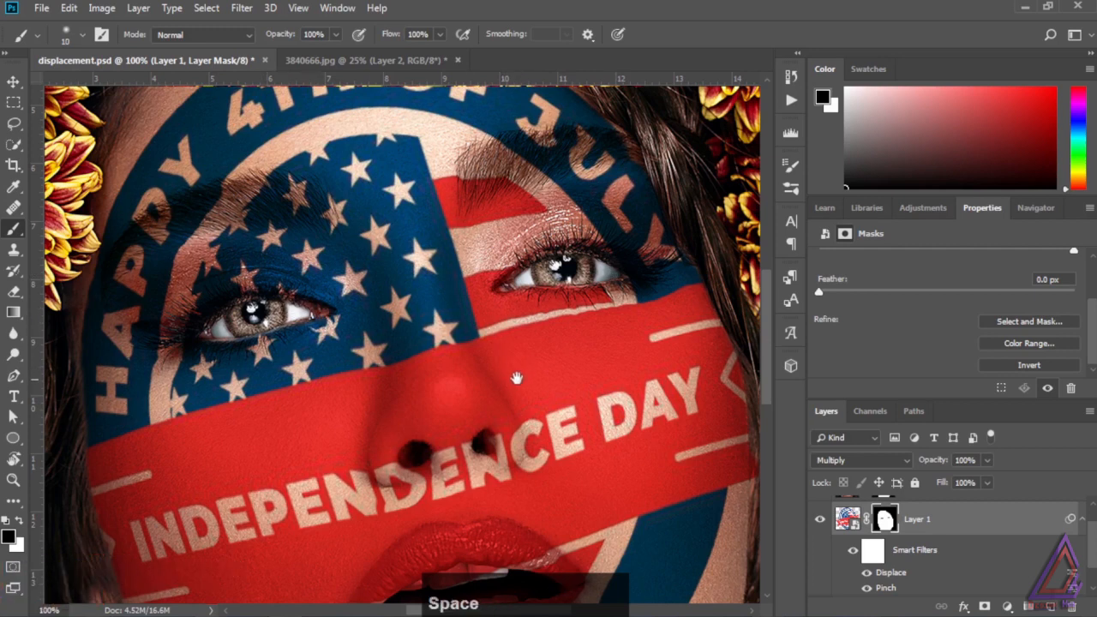
pyautogui.moveTo(514, 381); pyautogui.dragTo(511, 272)
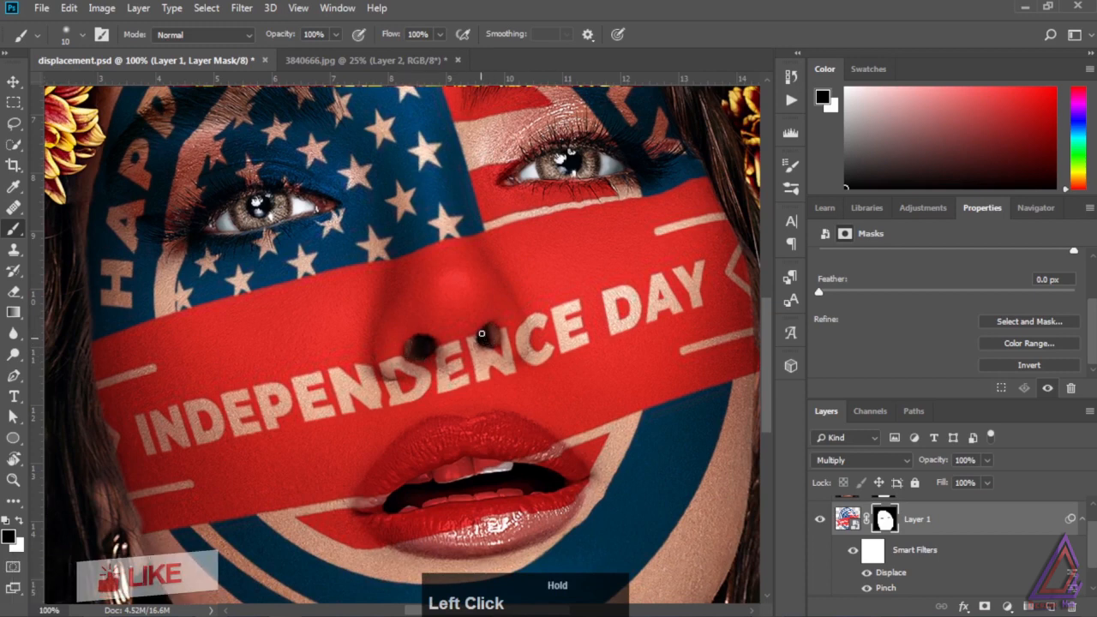
pyautogui.press(']')
pyautogui.press(']')
pyautogui.press(']')
pyautogui.press(']')
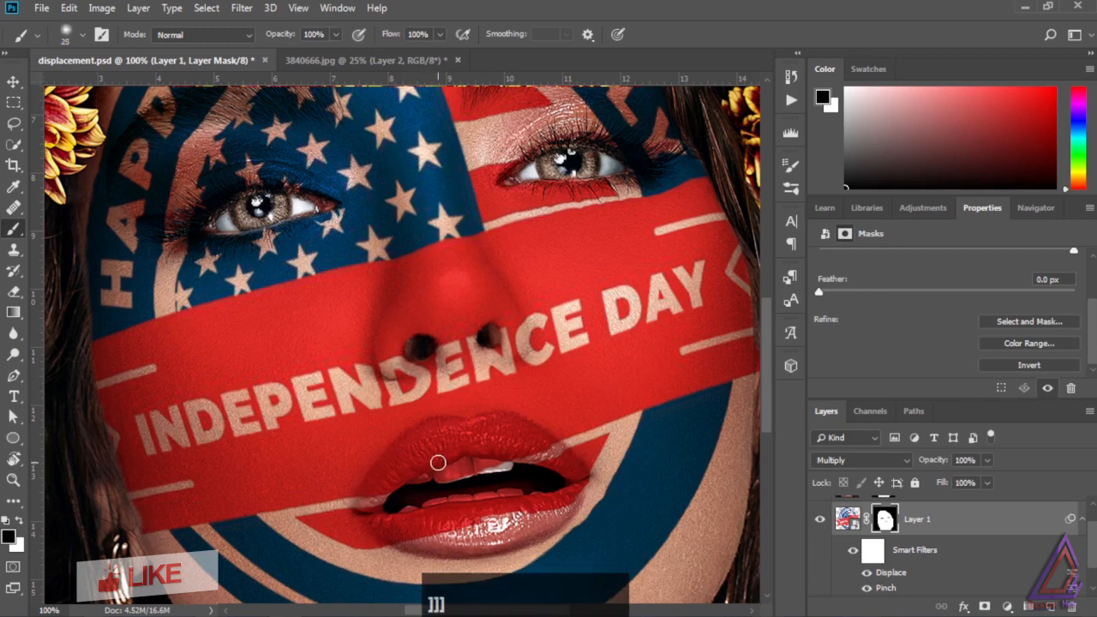
pyautogui.moveTo(417, 469)
pyautogui.mouseDown()
pyautogui.moveTo(451, 476)
pyautogui.moveTo(485, 454)
pyautogui.moveTo(441, 441)
pyautogui.moveTo(404, 456)
pyautogui.moveTo(383, 504)
pyautogui.moveTo(403, 519)
pyautogui.moveTo(477, 511)
pyautogui.moveTo(435, 507)
pyautogui.moveTo(464, 496)
pyautogui.moveTo(413, 515)
pyautogui.moveTo(415, 539)
pyautogui.moveTo(577, 484)
pyautogui.moveTo(536, 448)
pyautogui.moveTo(510, 452)
pyautogui.moveTo(524, 444)
pyautogui.moveTo(479, 430)
pyautogui.moveTo(501, 422)
pyautogui.moveTo(459, 436)
pyautogui.moveTo(436, 426)
pyautogui.moveTo(365, 502)
pyautogui.moveTo(410, 479)
pyautogui.moveTo(375, 477)
pyautogui.mouseUp()
# - Clean up the mask along the upper and lower lip edges and mouth corners with a size 15 brush
pyautogui.press('[')
pyautogui.press('[')
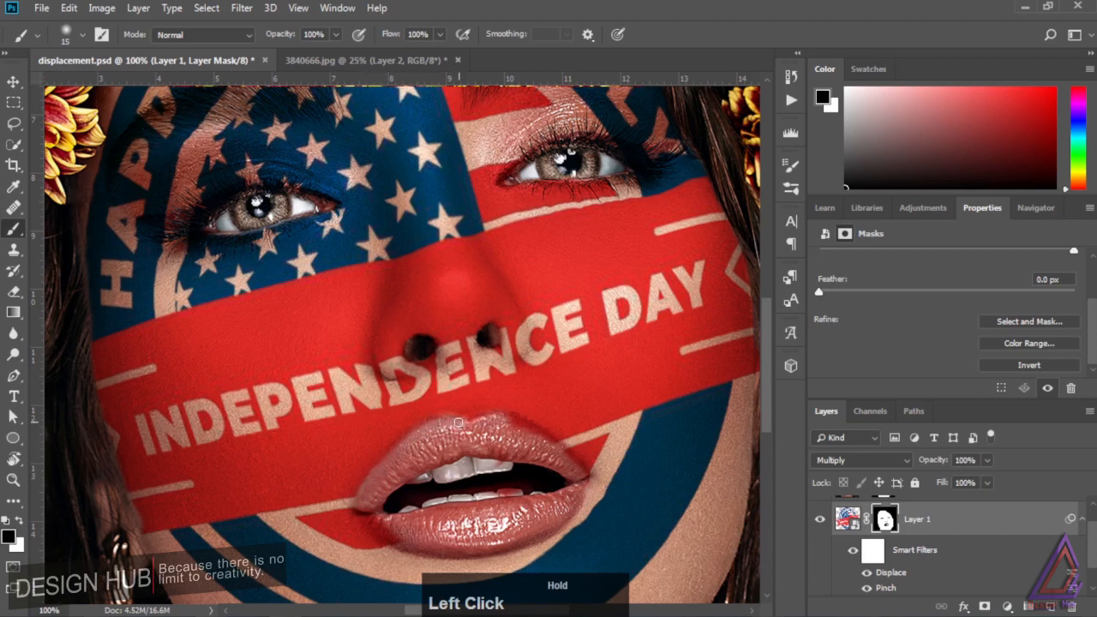
pyautogui.moveTo(485, 422); pyautogui.dragTo(526, 430)
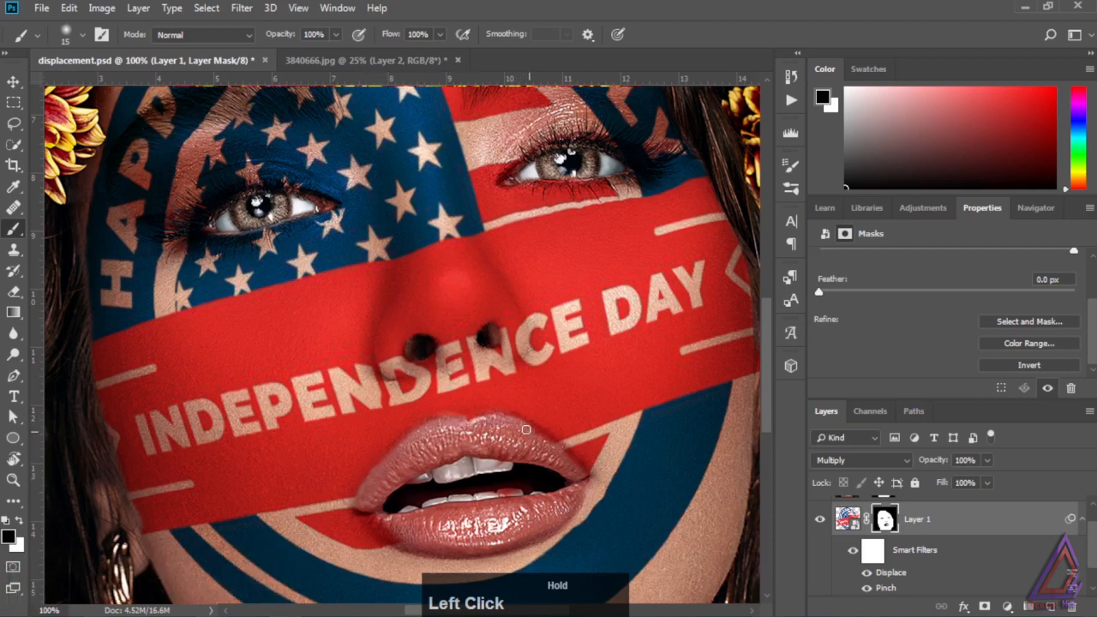
pyautogui.moveTo(572, 458); pyautogui.dragTo(503, 454)
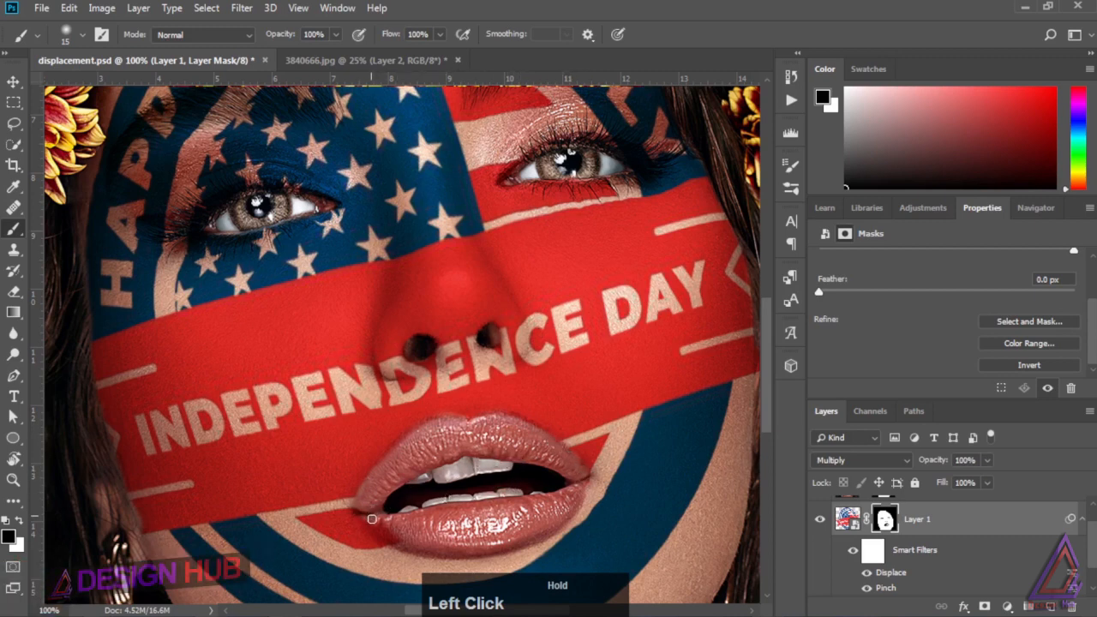
pyautogui.moveTo(372, 519); pyautogui.dragTo(382, 522)
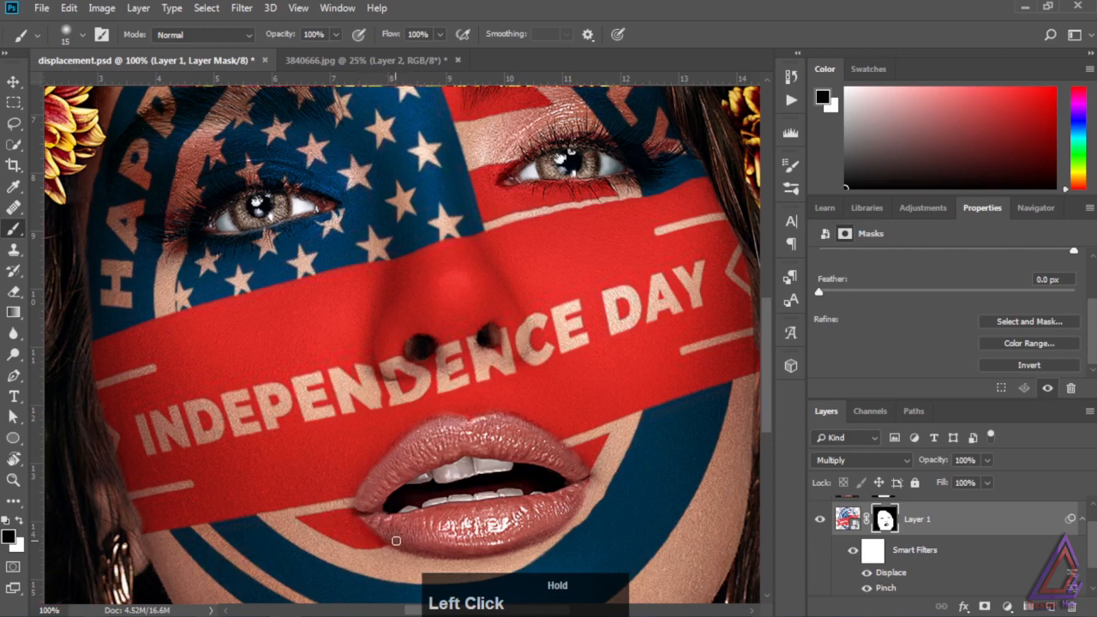
pyautogui.moveTo(396, 540)
pyautogui.mouseDown()
pyautogui.moveTo(489, 548)
pyautogui.moveTo(553, 525)
pyautogui.moveTo(581, 484)
pyautogui.mouseUp()
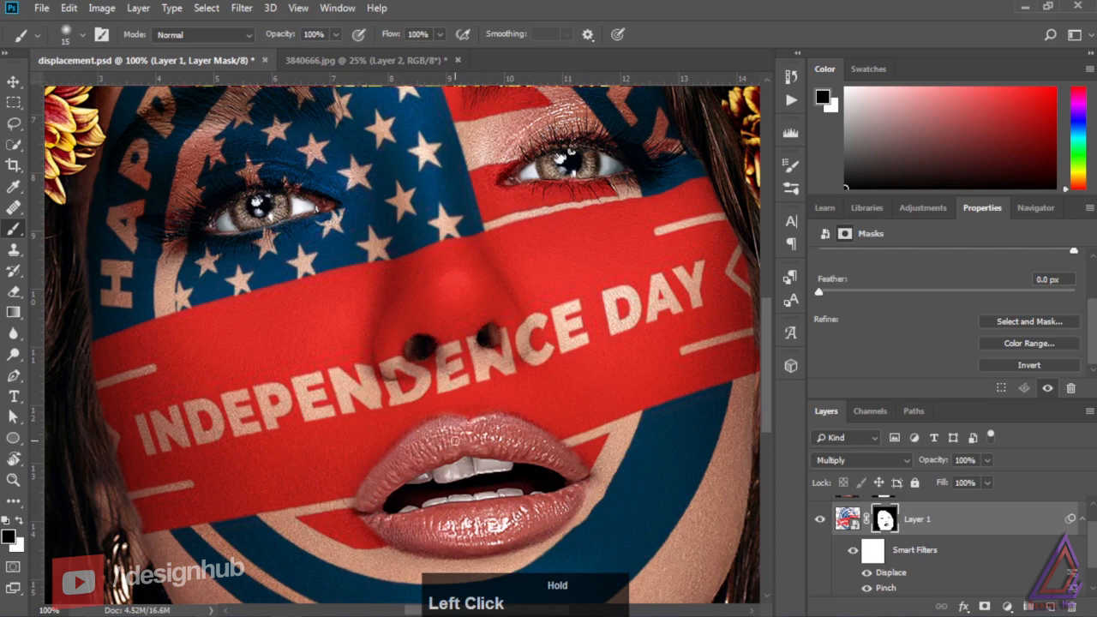
pyautogui.hotkey('ctrl', '0')
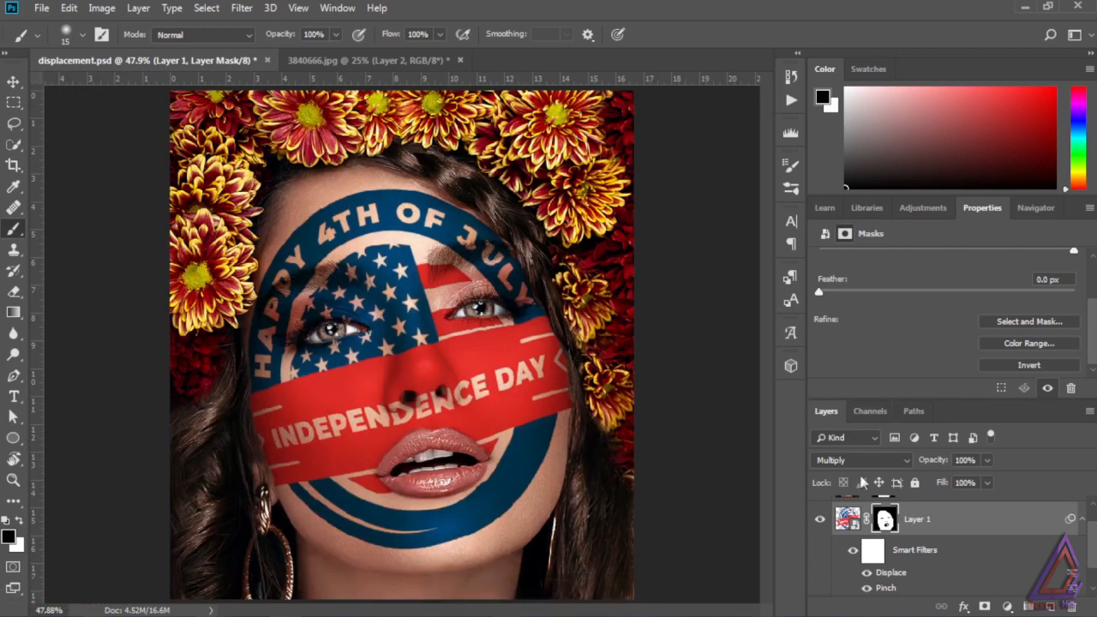
# - Show Layer 0 copy, set its blend mode to Soft Light, and toggle its visibility to compare
pyautogui.scroll(1, 1092, 548)
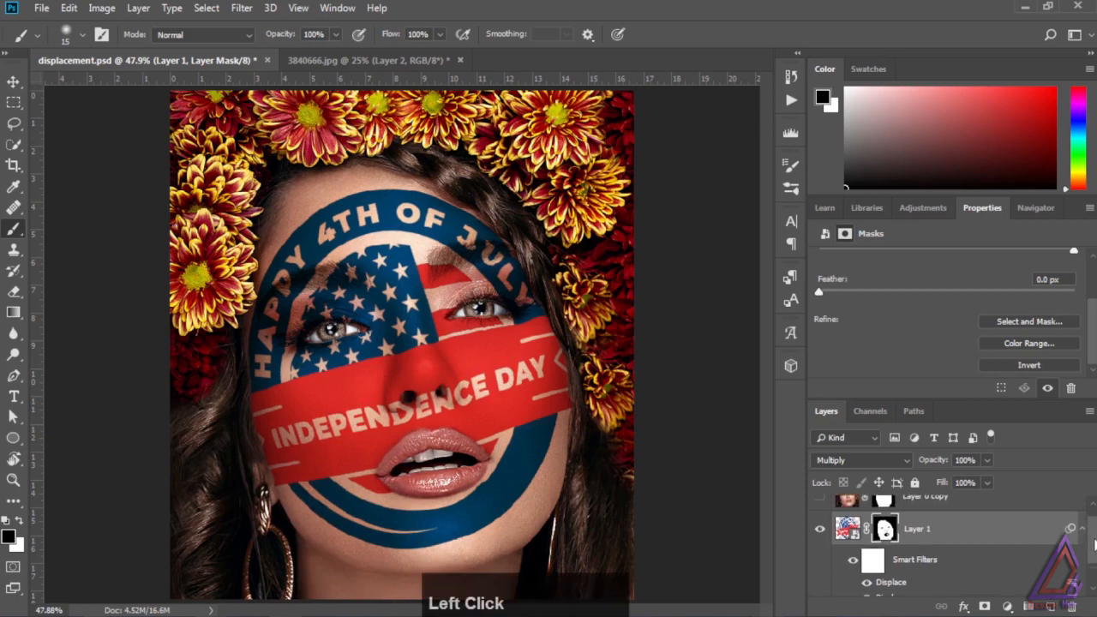
pyautogui.click(845, 514)
pyautogui.click(819, 511)
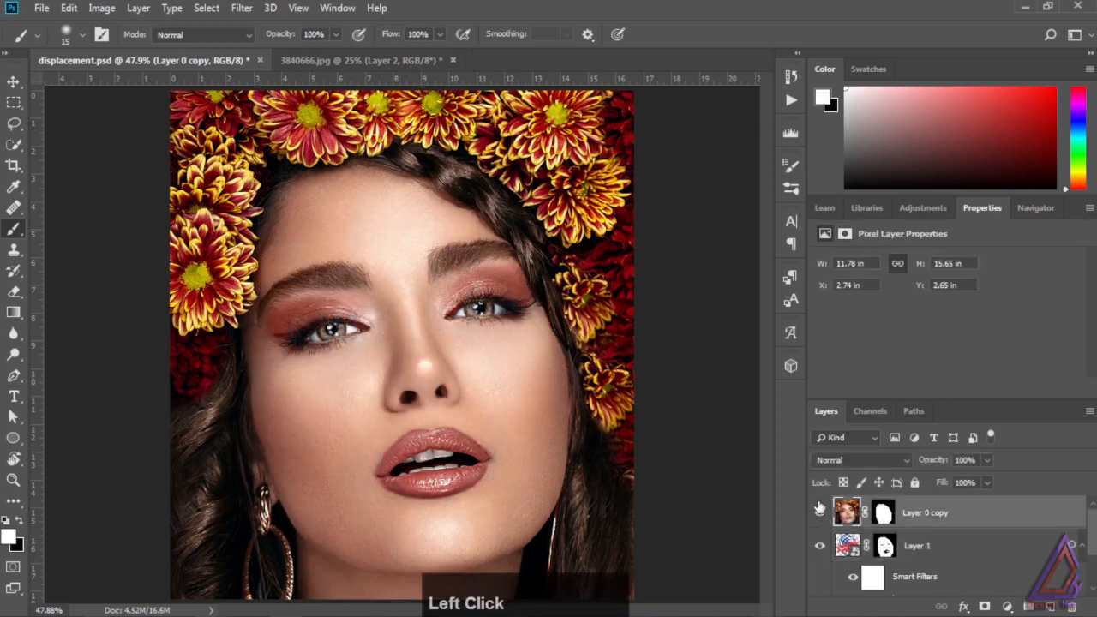
pyautogui.click(871, 462)
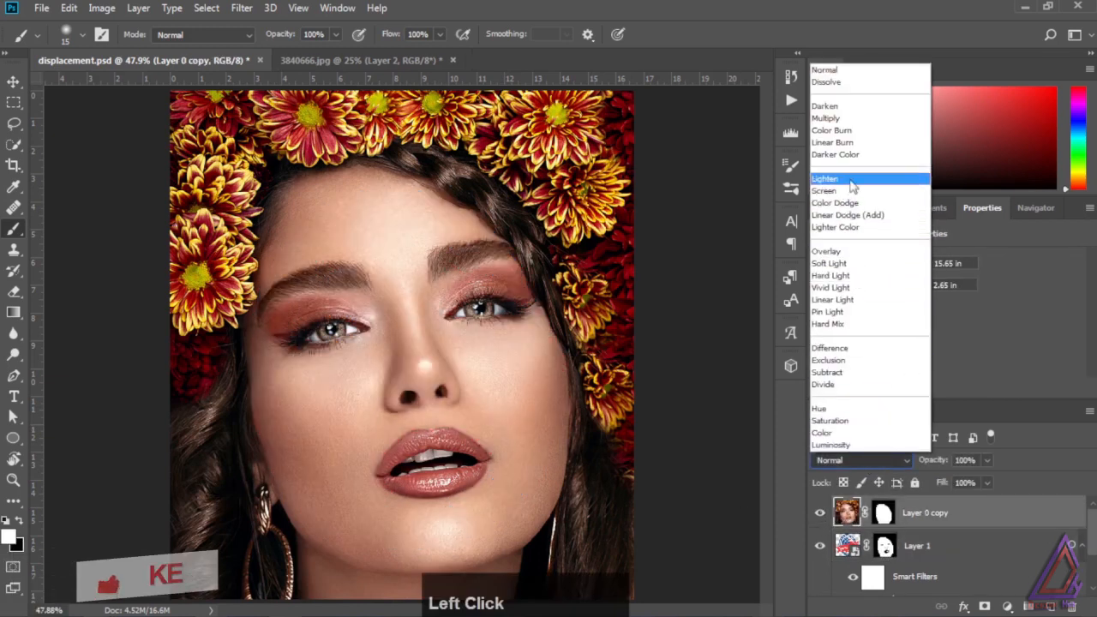
pyautogui.click(829, 263)
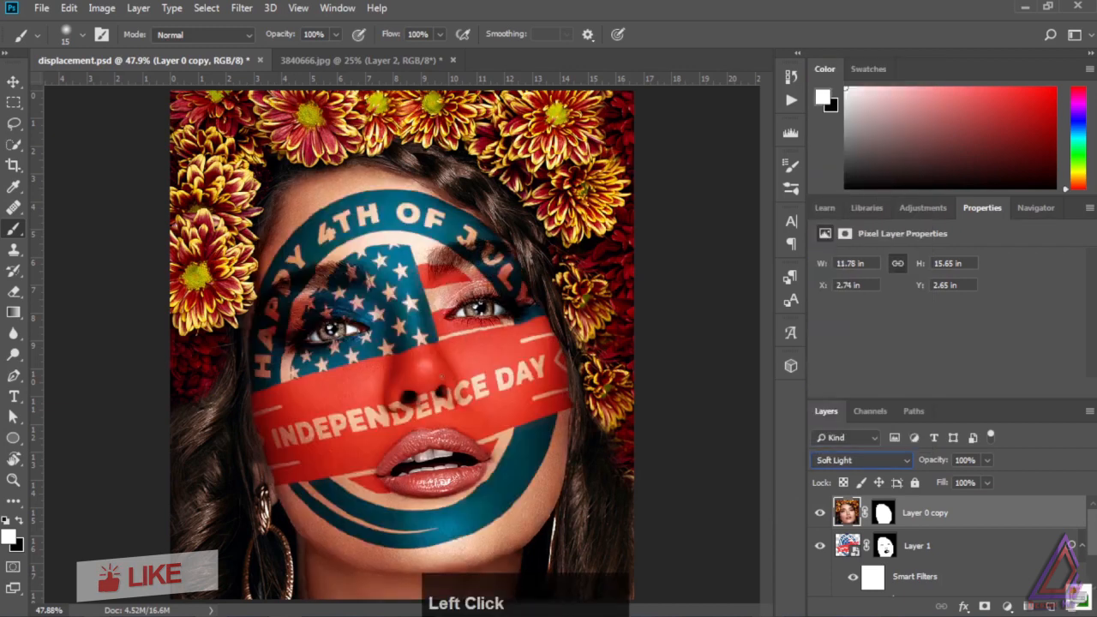
pyautogui.click(817, 513)
pyautogui.click(818, 512)
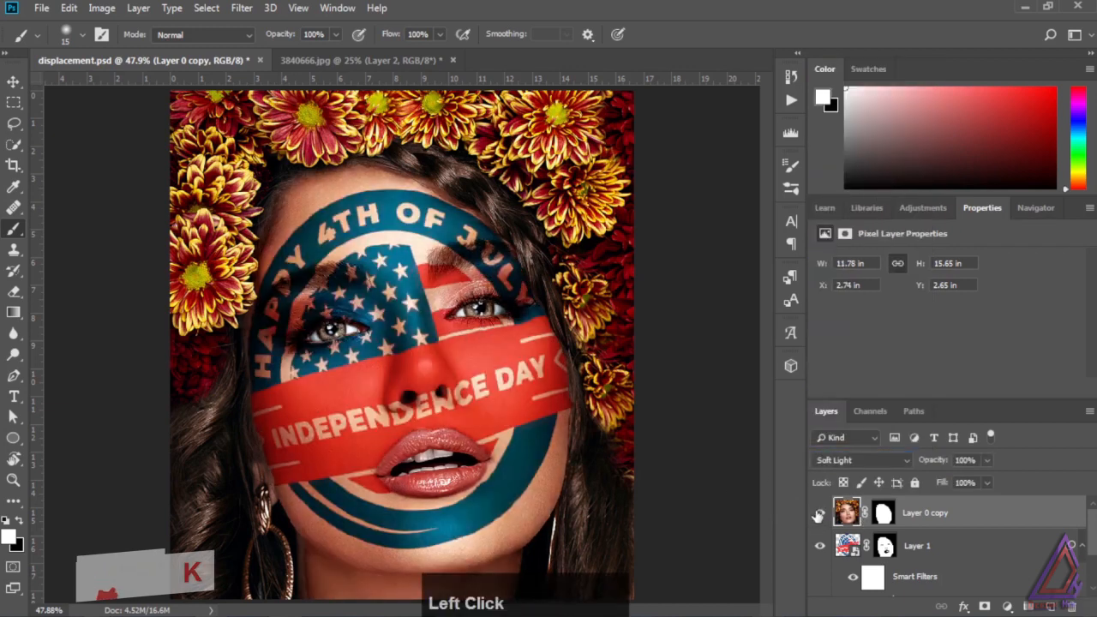
# - Lower the white Blend If limit of This Layer on Layer 0 copy and compare with both layers toggled off and on
pyautogui.doubleClick(1076, 515)
pyautogui.moveTo(746, 139); pyautogui.dragTo(842, 104)
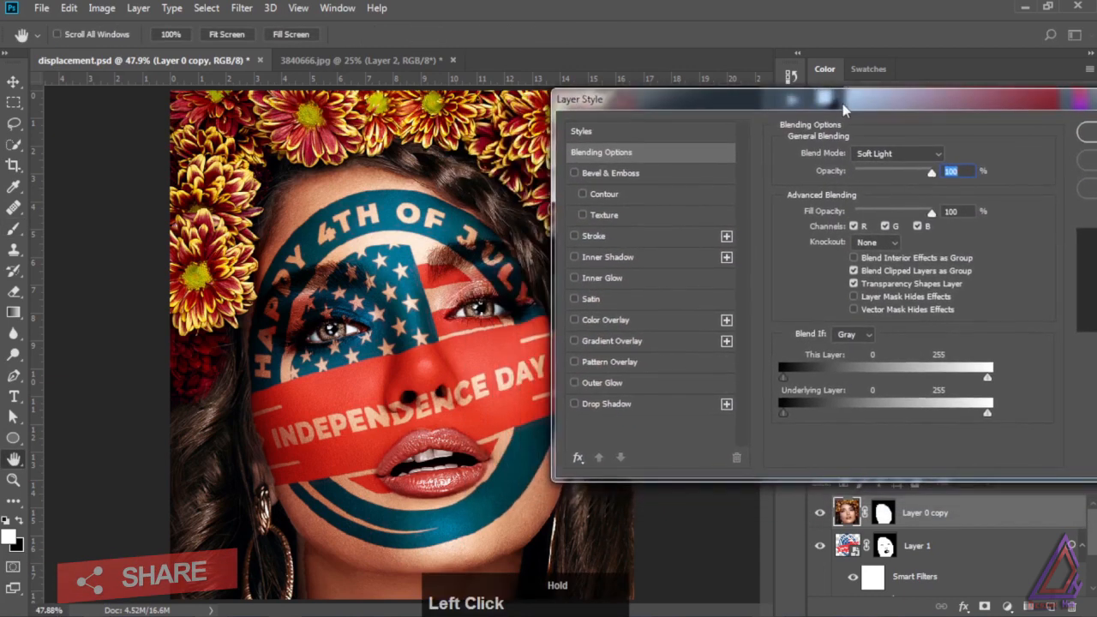
pyautogui.moveTo(987, 381); pyautogui.dragTo(936, 377)
pyautogui.click(1087, 135)
pyautogui.click(819, 545)
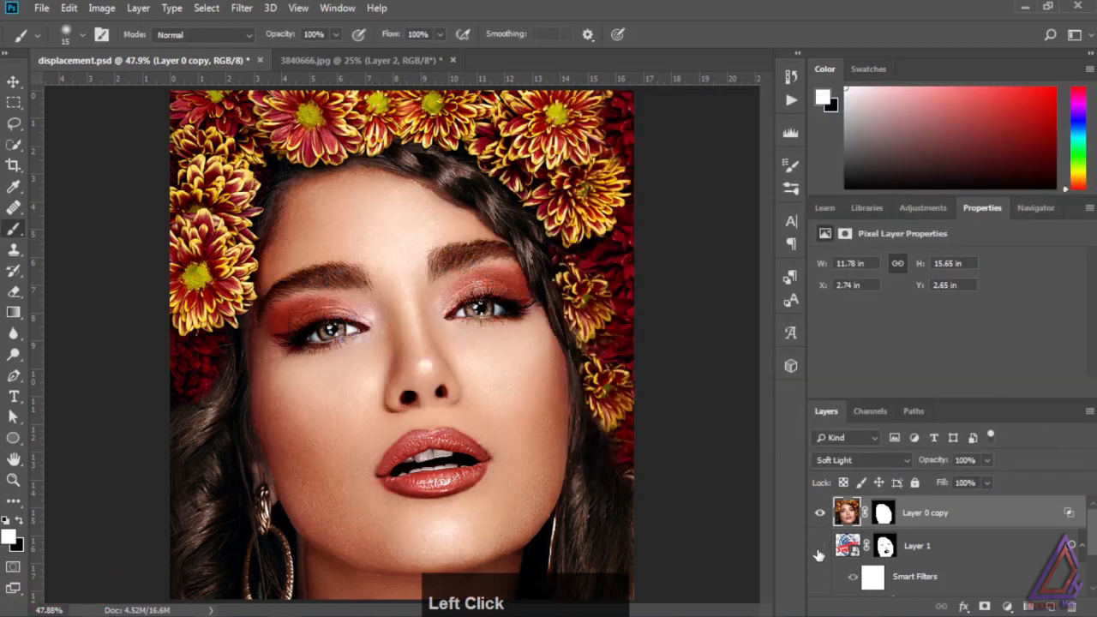
pyautogui.click(819, 514)
pyautogui.click(820, 514)
pyautogui.click(820, 548)
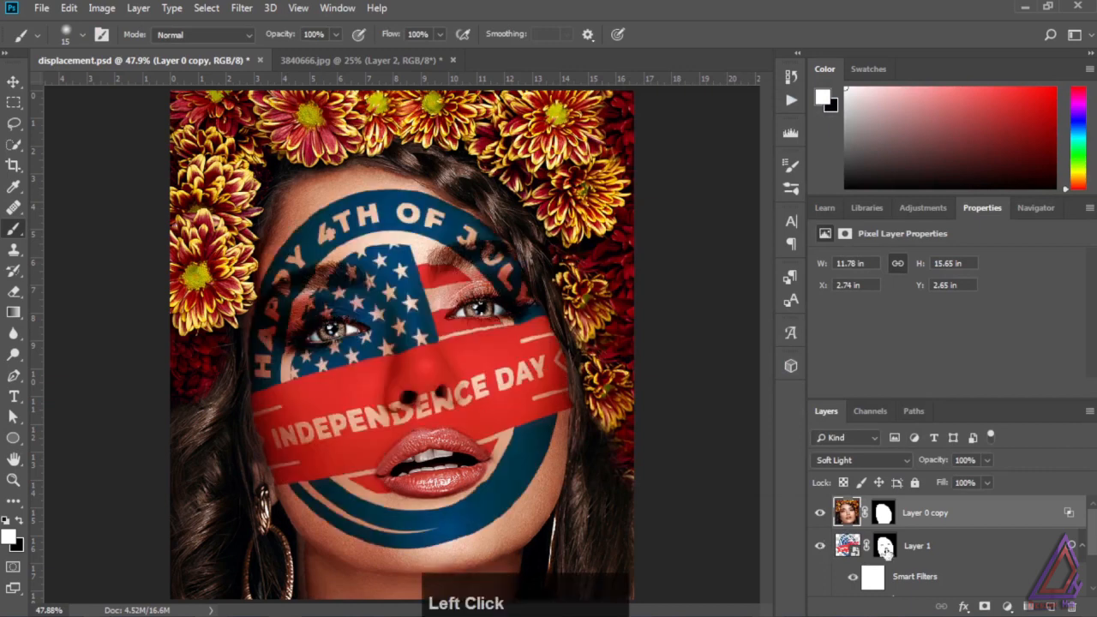
# - Split Layer 1's Blend If sliders for the Underlying Layer to 0/51 in the shadows and 153/243 in the highlights
pyautogui.click(1054, 546)
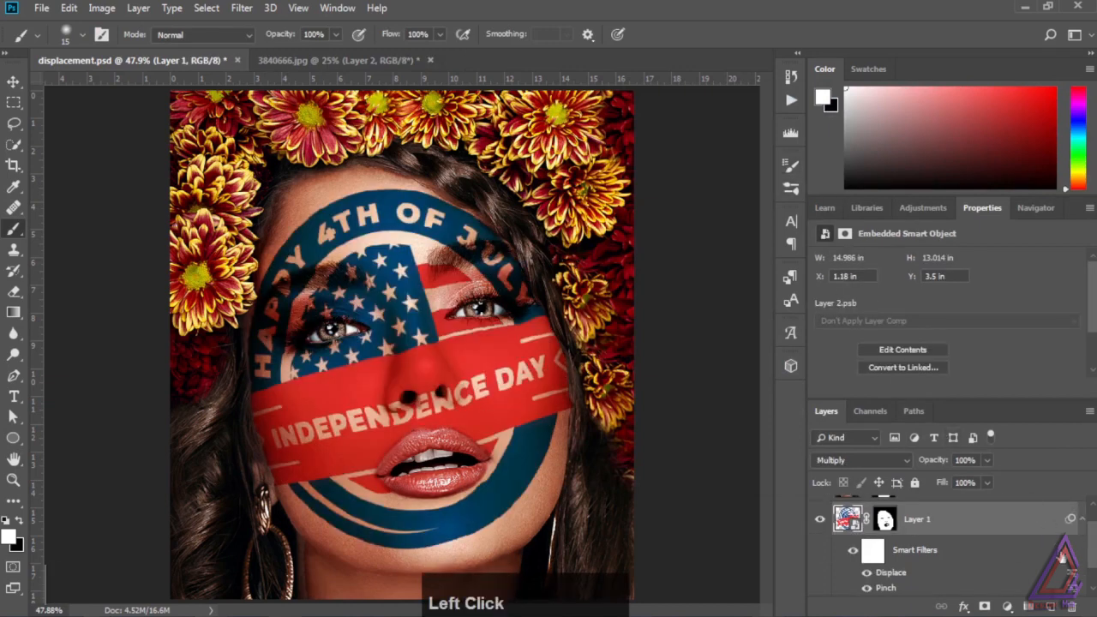
pyautogui.doubleClick(1057, 520)
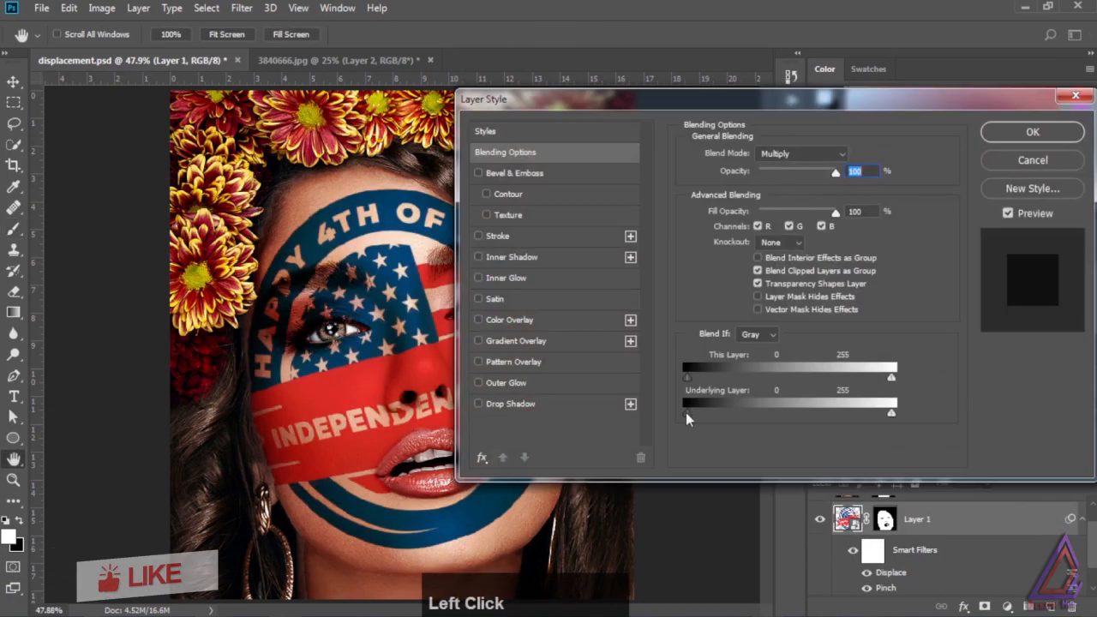
pyautogui.moveTo(686, 414); pyautogui.dragTo(671, 314)
pyautogui.moveTo(735, 100); pyautogui.dragTo(862, 79)
pyautogui.moveTo(1020, 394)
pyautogui.mouseDown()
pyautogui.moveTo(947, 396)
pyautogui.moveTo(1011, 391)
pyautogui.mouseUp()
pyautogui.moveTo(944, 394); pyautogui.dragTo(937, 393)
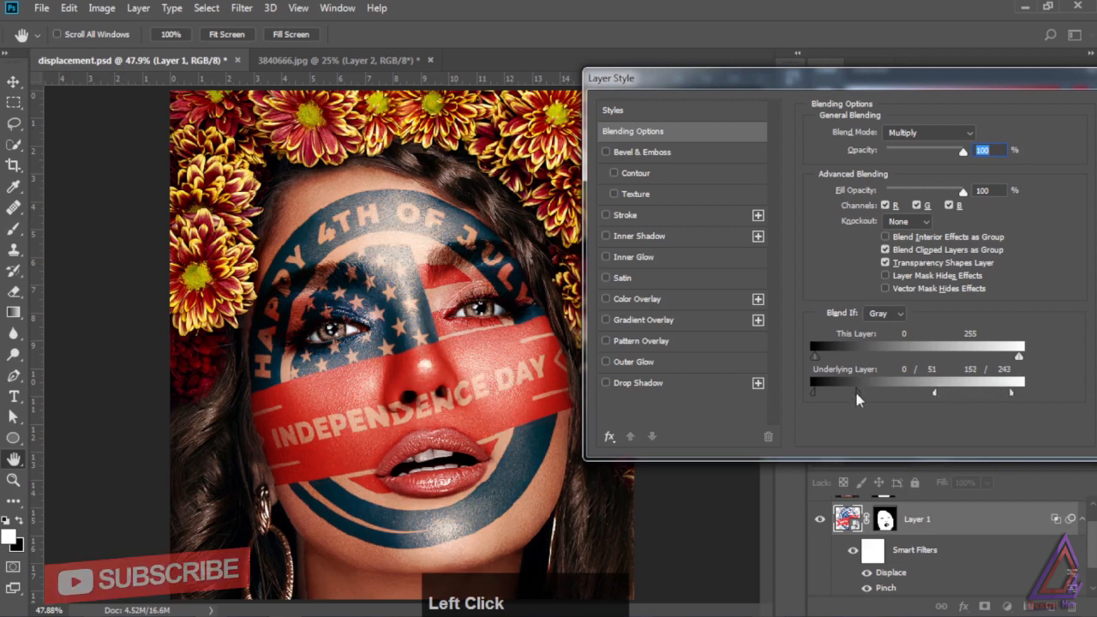
# - Fine-tune Layer 1's Underlying Layer blend range to 16/72 and 160/243, apply it, and toggle the layer to compare
pyautogui.moveTo(856, 393); pyautogui.dragTo(826, 390)
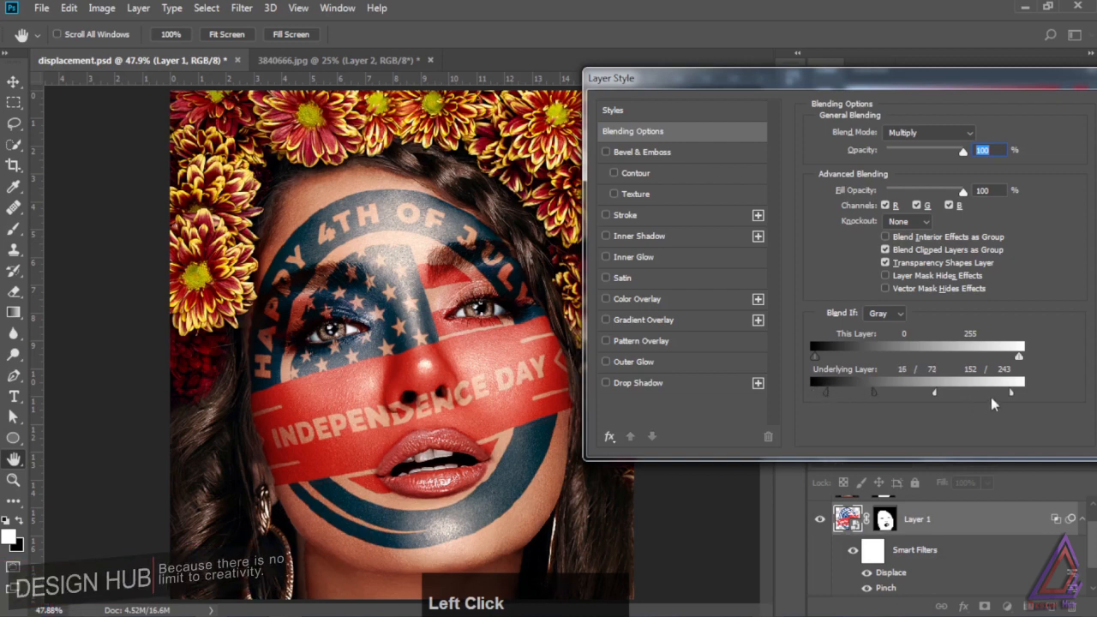
pyautogui.moveTo(932, 395); pyautogui.dragTo(939, 396)
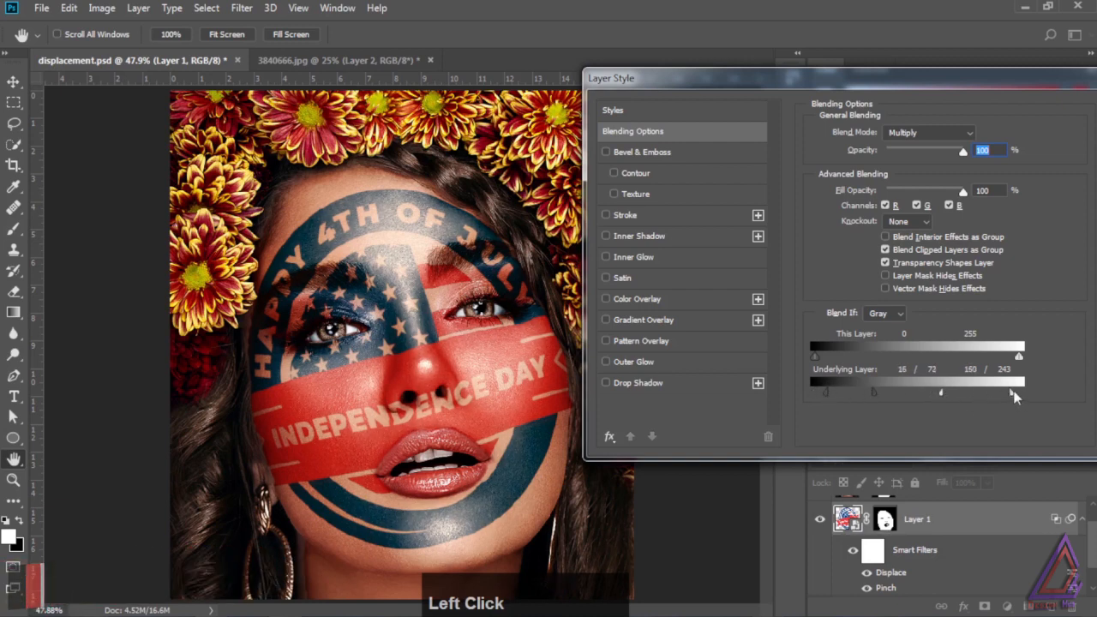
pyautogui.moveTo(1011, 394); pyautogui.dragTo(1011, 394)
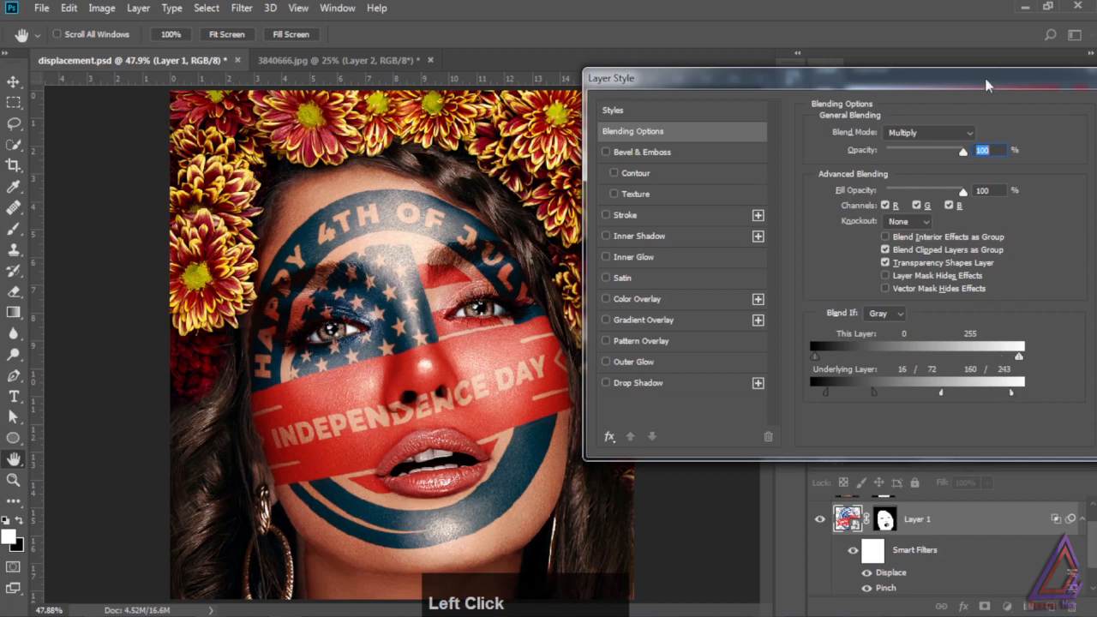
pyautogui.moveTo(983, 86); pyautogui.dragTo(874, 77)
pyautogui.click(1053, 125)
pyautogui.press('b')
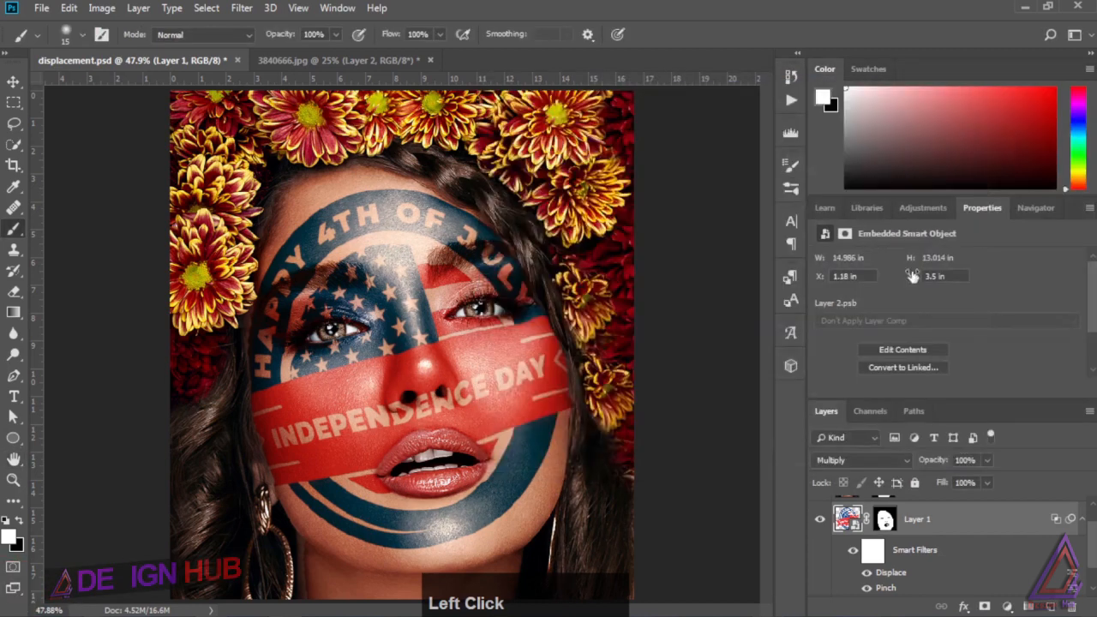
pyautogui.click(821, 520)
pyautogui.click(821, 520)
# - Toggle Layer 0 copy's visibility to compare and set its layer mask's Feather to 13.5 px
pyautogui.scroll(1, 822, 516)
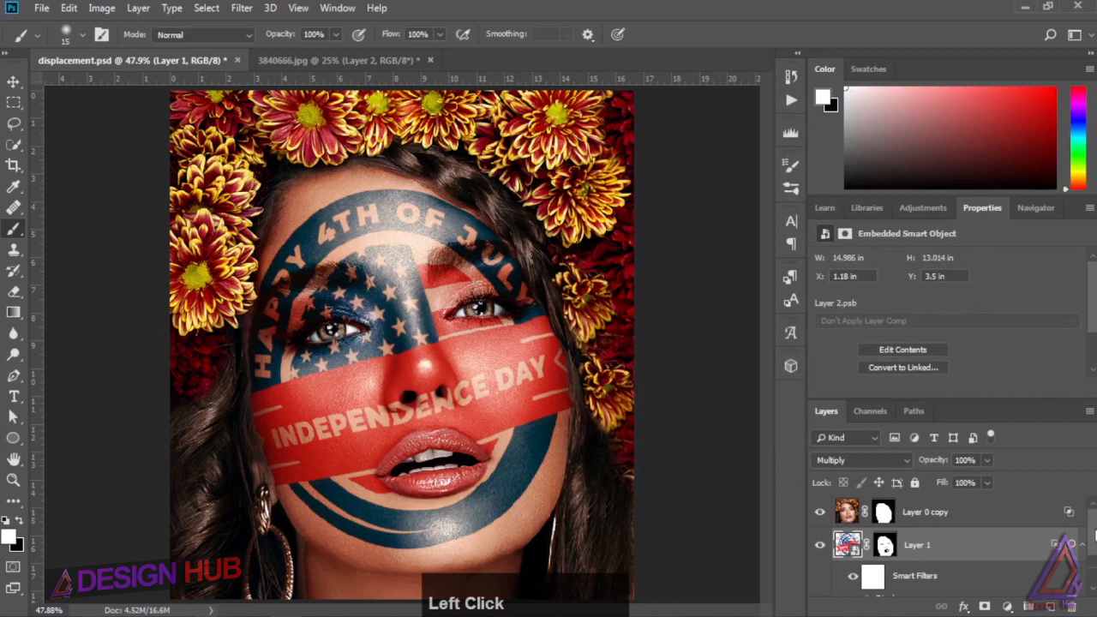
pyautogui.click(821, 512)
pyautogui.click(820, 512)
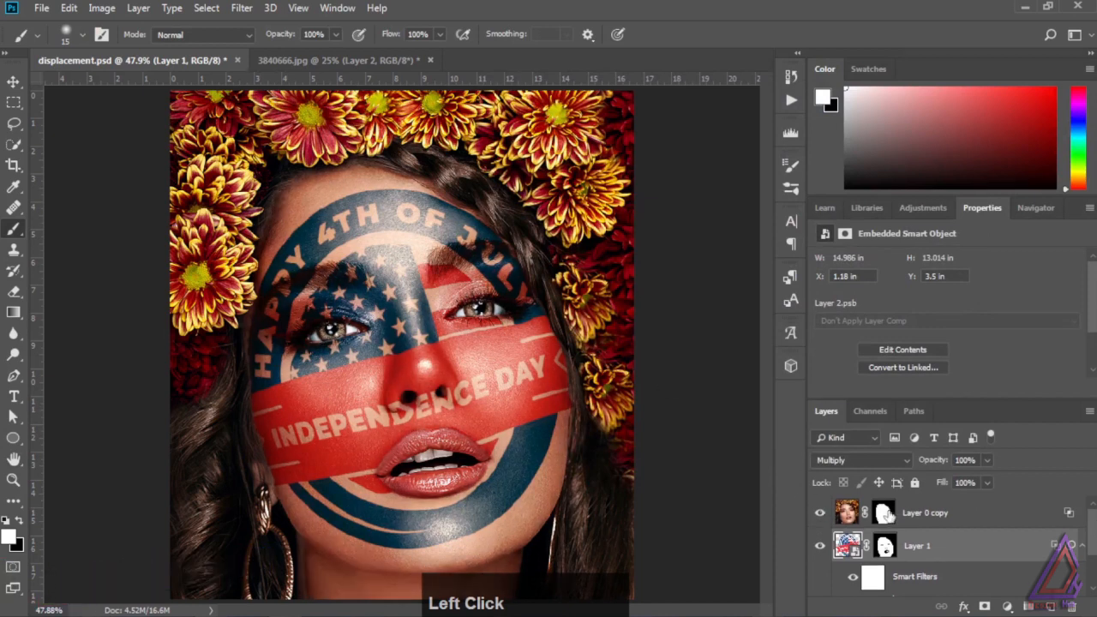
pyautogui.click(885, 513)
pyautogui.moveTo(820, 370); pyautogui.dragTo(925, 370)
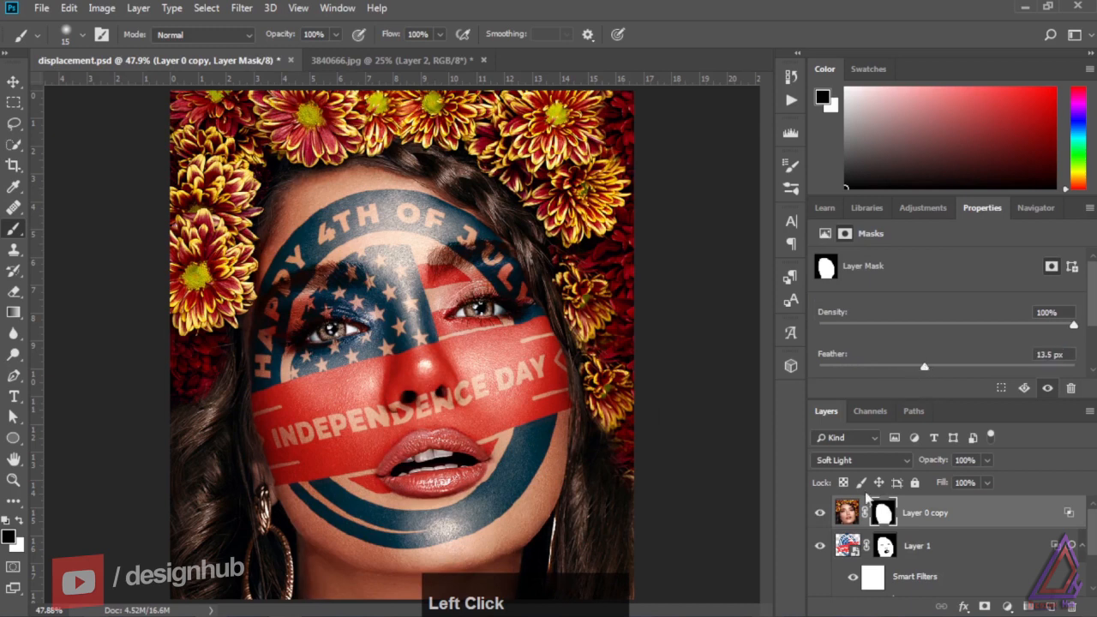